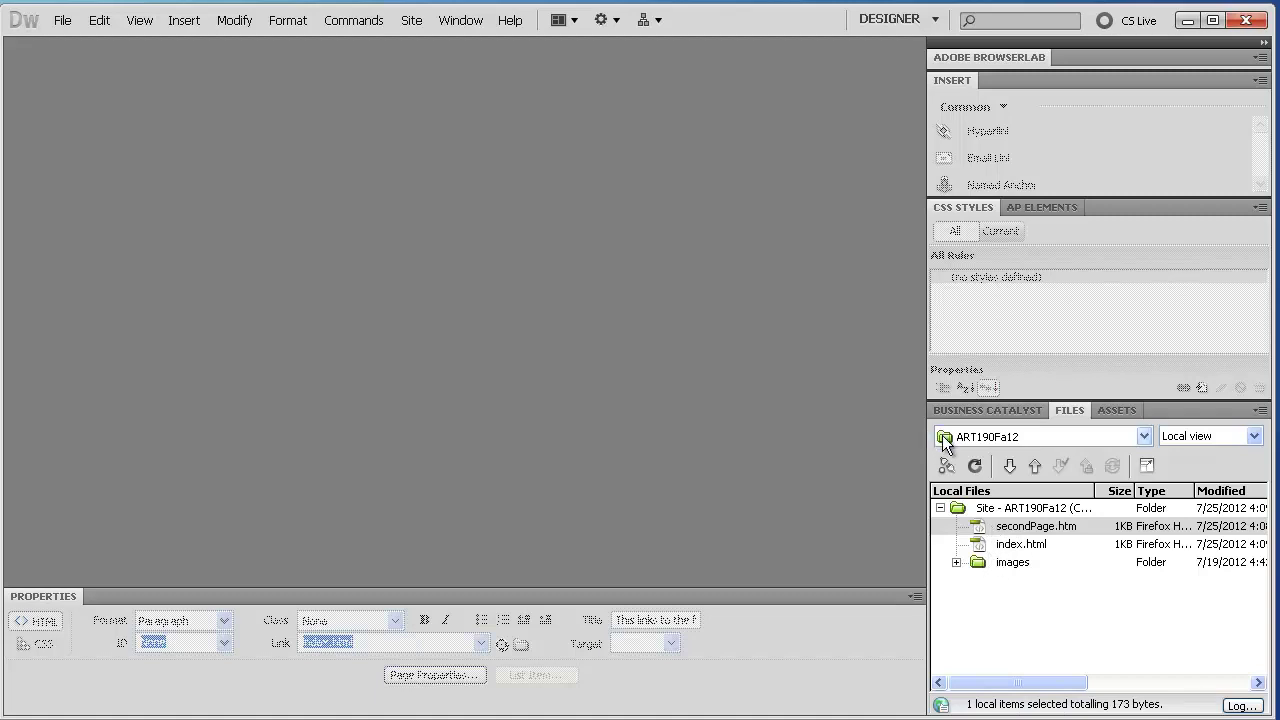
# Edit ART190Fa12 from Manage Sites and go to its Servers category
pyautogui.click(411, 20)
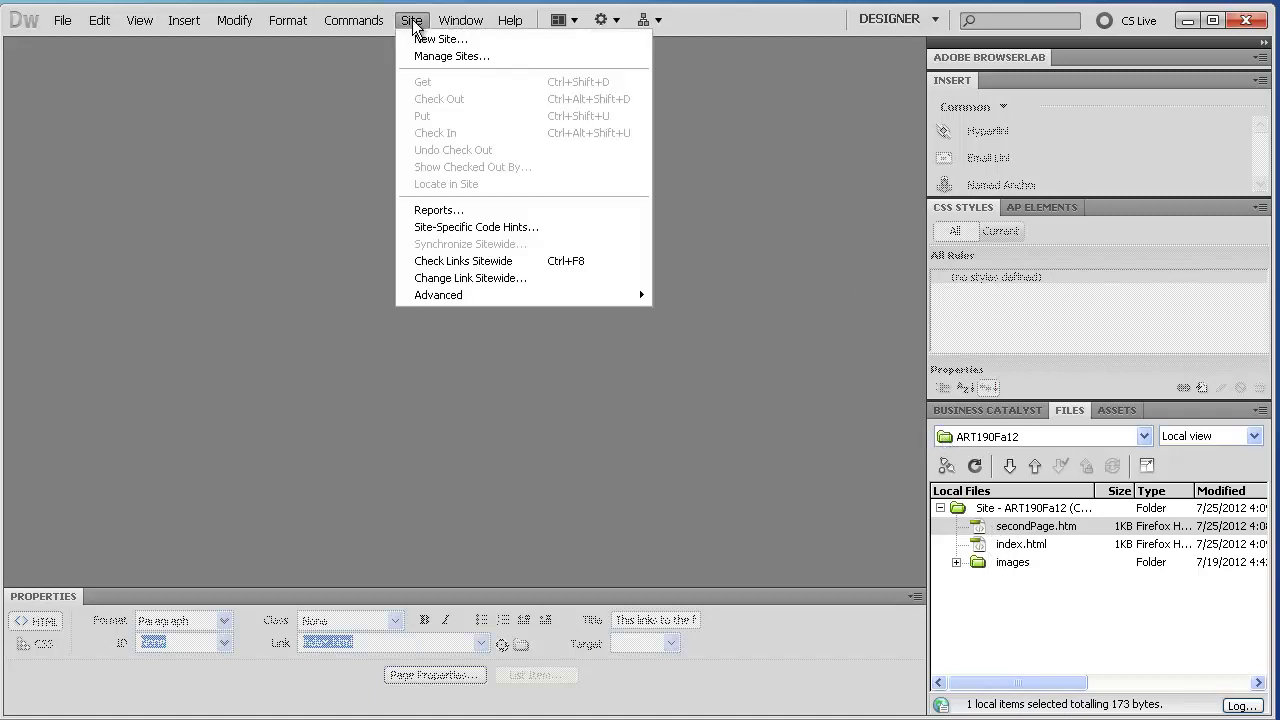
pyautogui.click(415, 57)
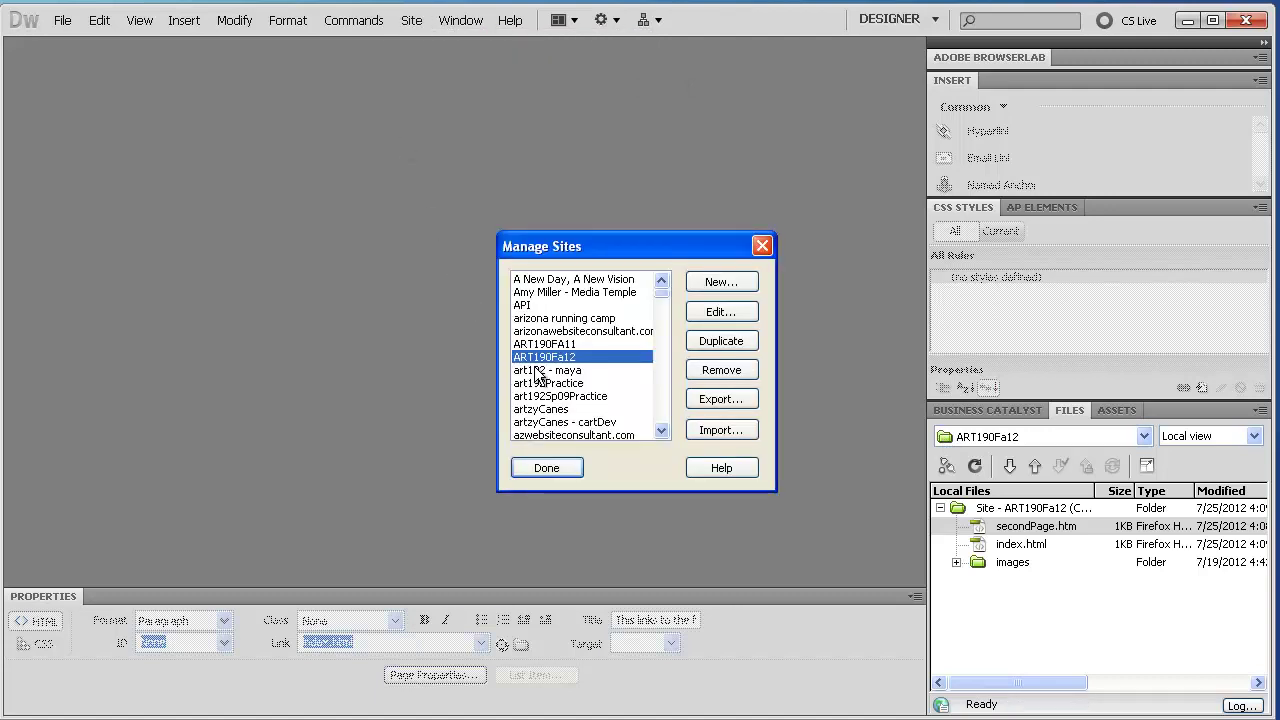
pyautogui.click(722, 312)
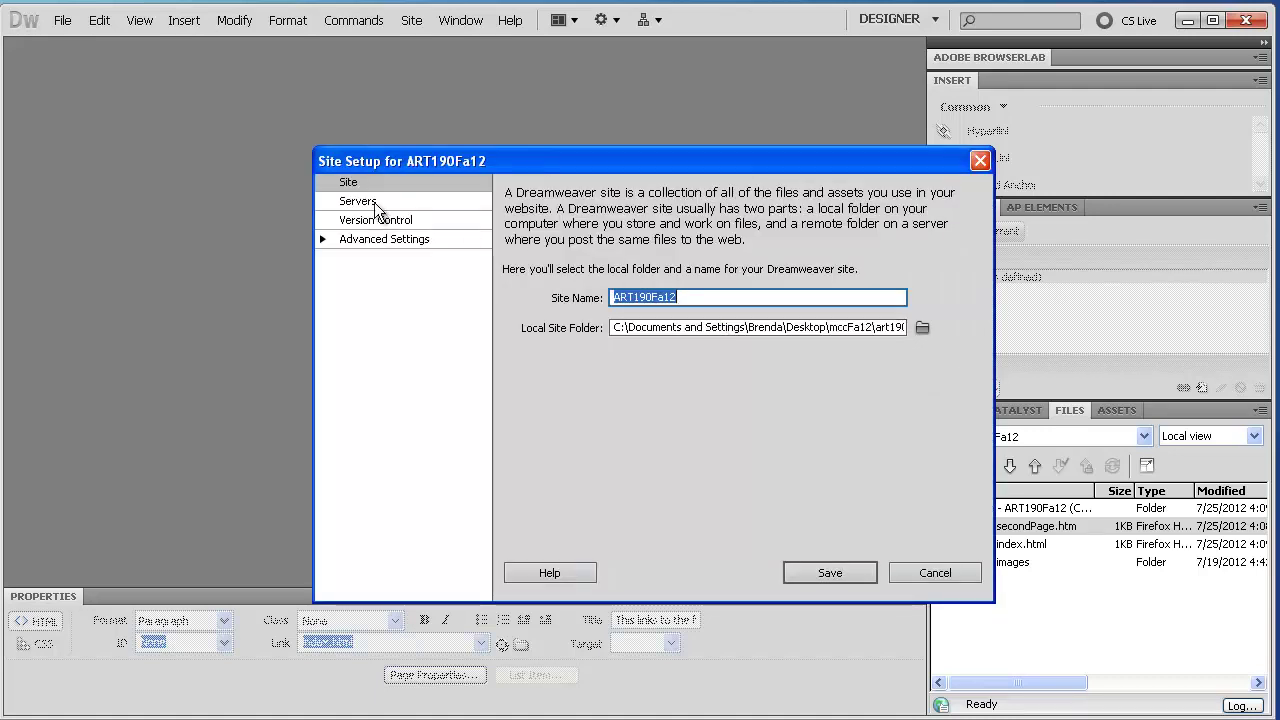
pyautogui.click(356, 201)
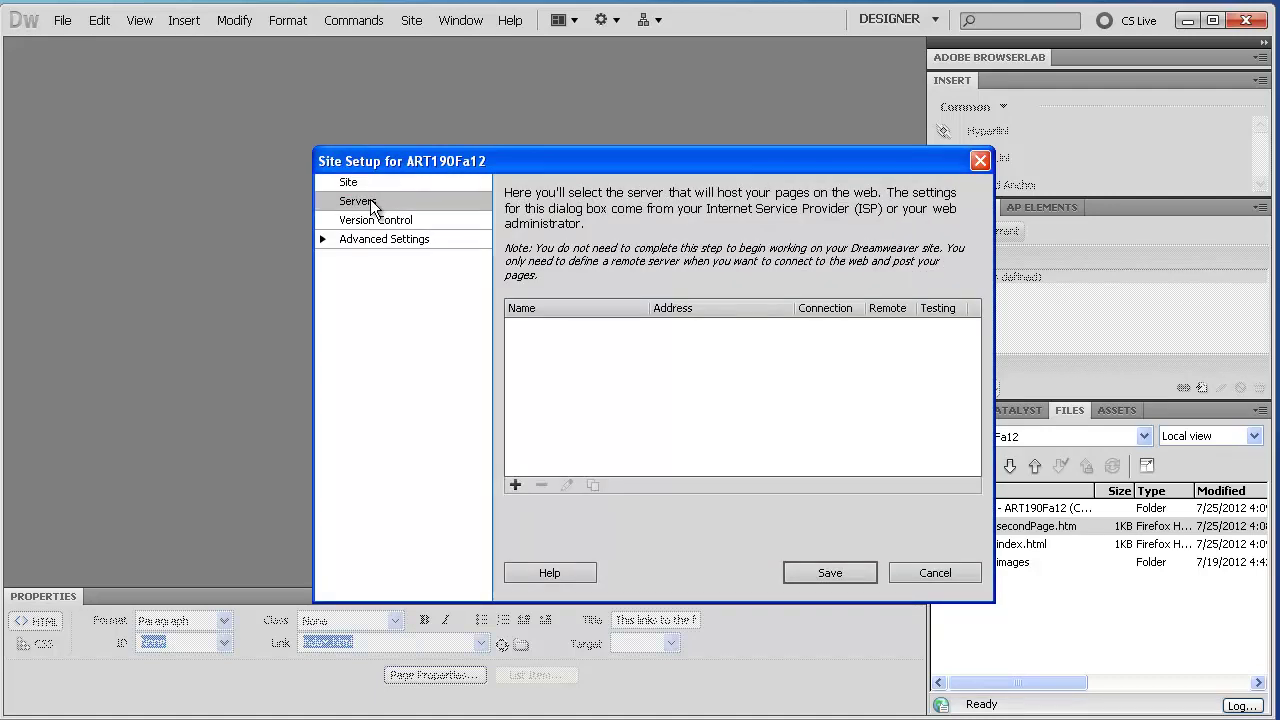
pyautogui.click(516, 484)
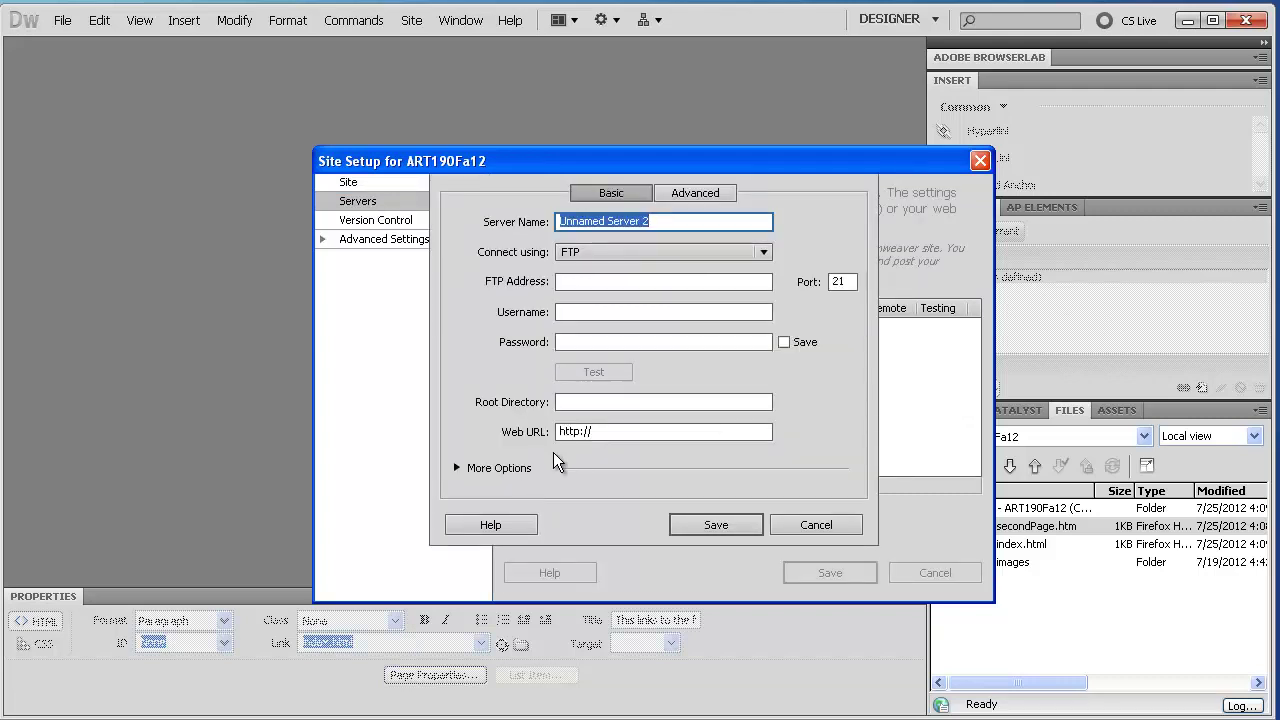
pyautogui.write('ART 1')
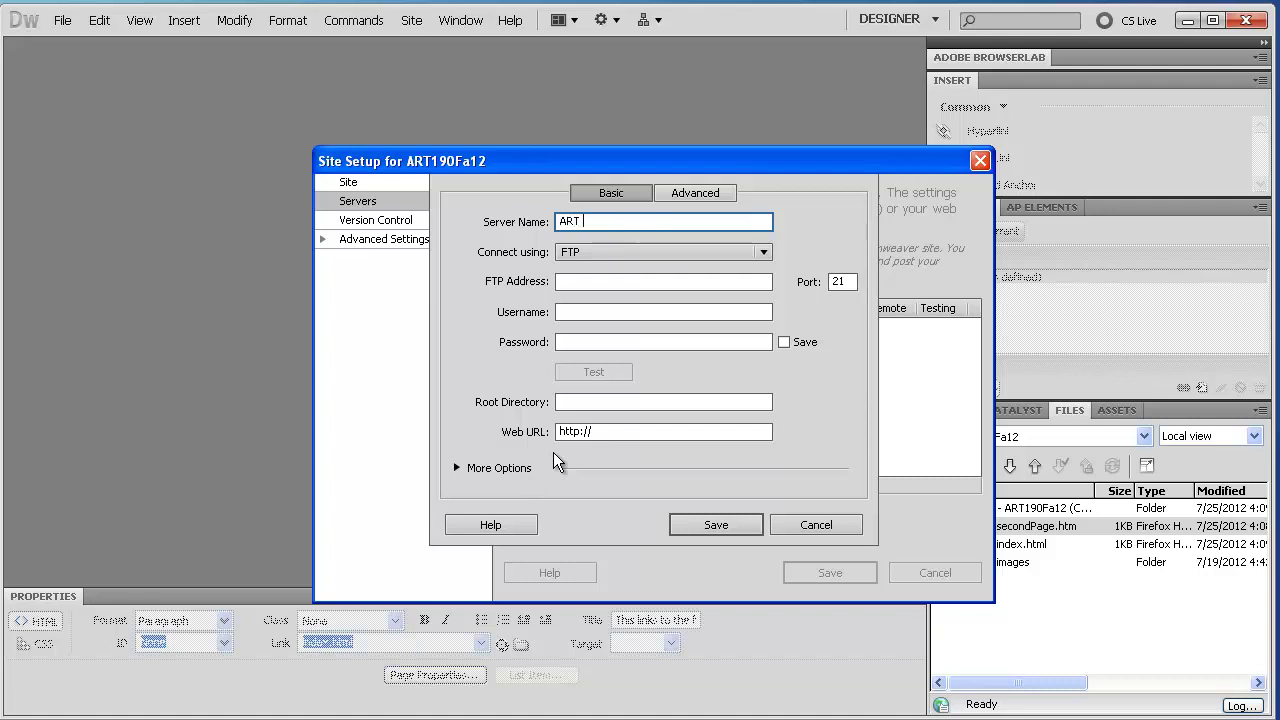
pyautogui.write('9')
pyautogui.press('BackSpace')
pyautogui.press('BackSpace')
pyautogui.press('BackSpace')
pyautogui.write('190Fa12')
pyautogui.moveTo(624, 221); pyautogui.dragTo(457, 350)
pyautogui.click(584, 281)
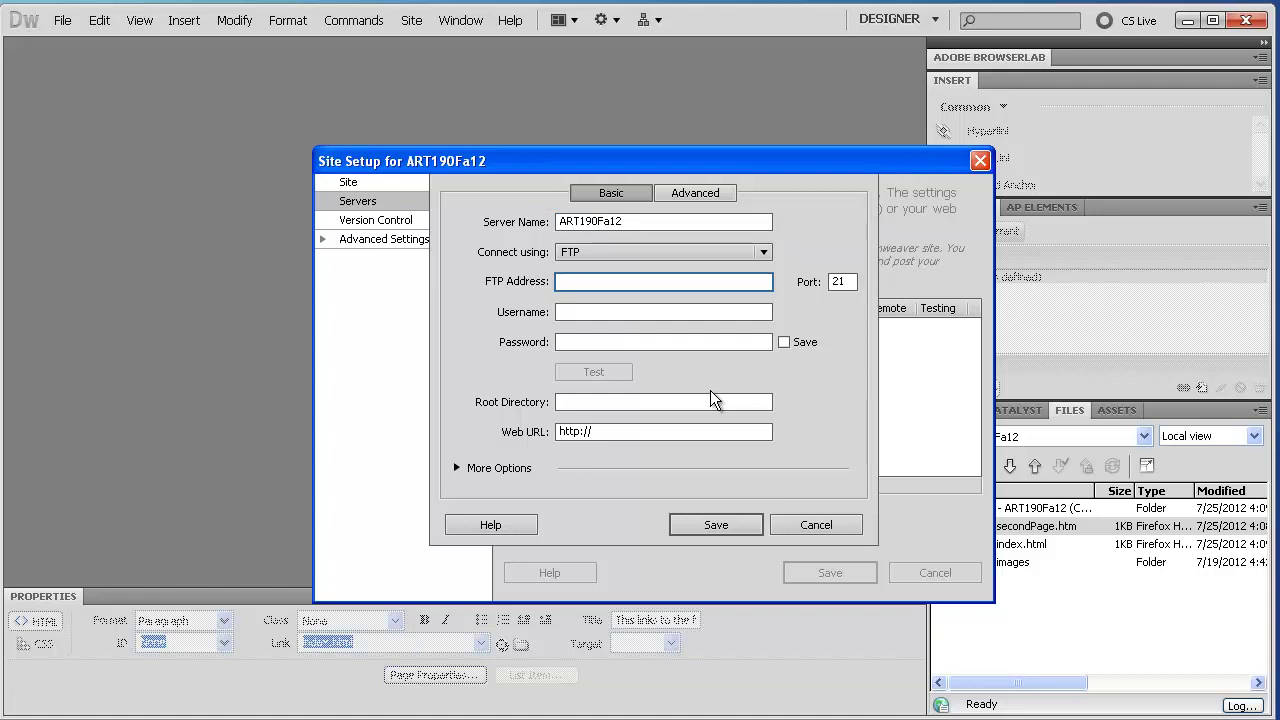
pyautogui.write('www.newhouses')
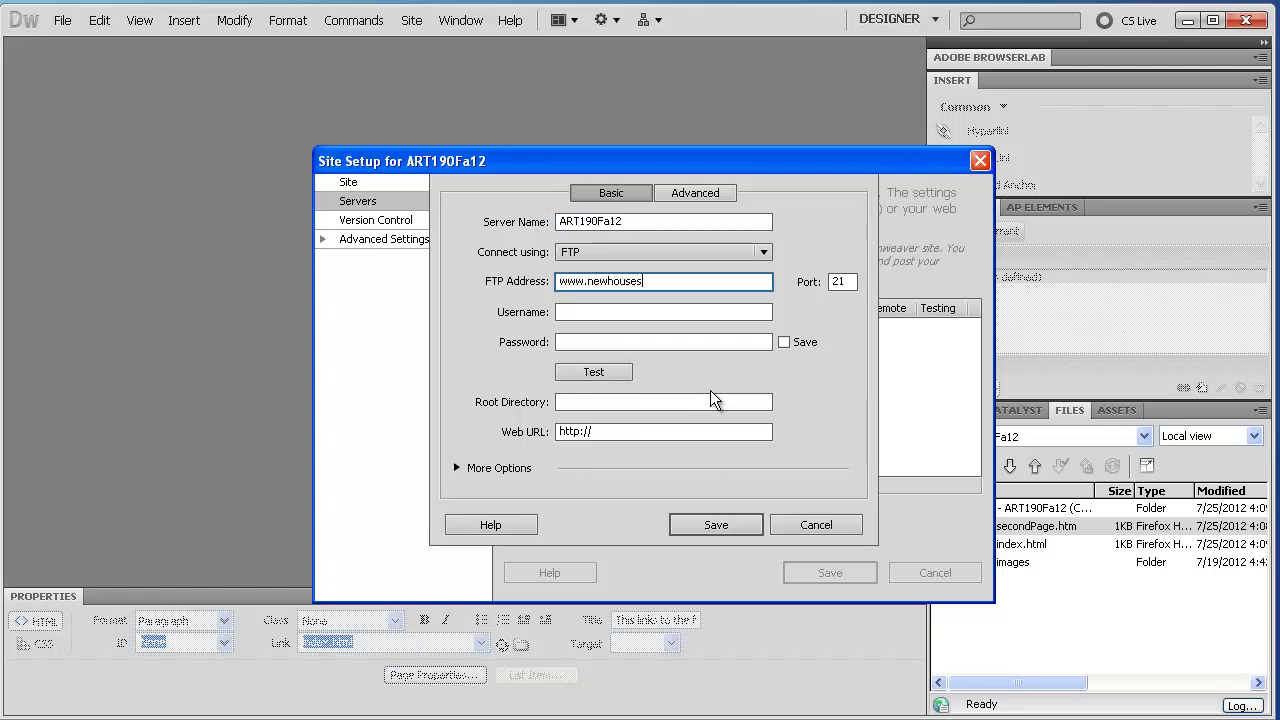
pyautogui.write('tudiosbeta.com')
# Enter the account username and the password for the FTP server
pyautogui.press('Tab')
pyautogui.press('Tab')
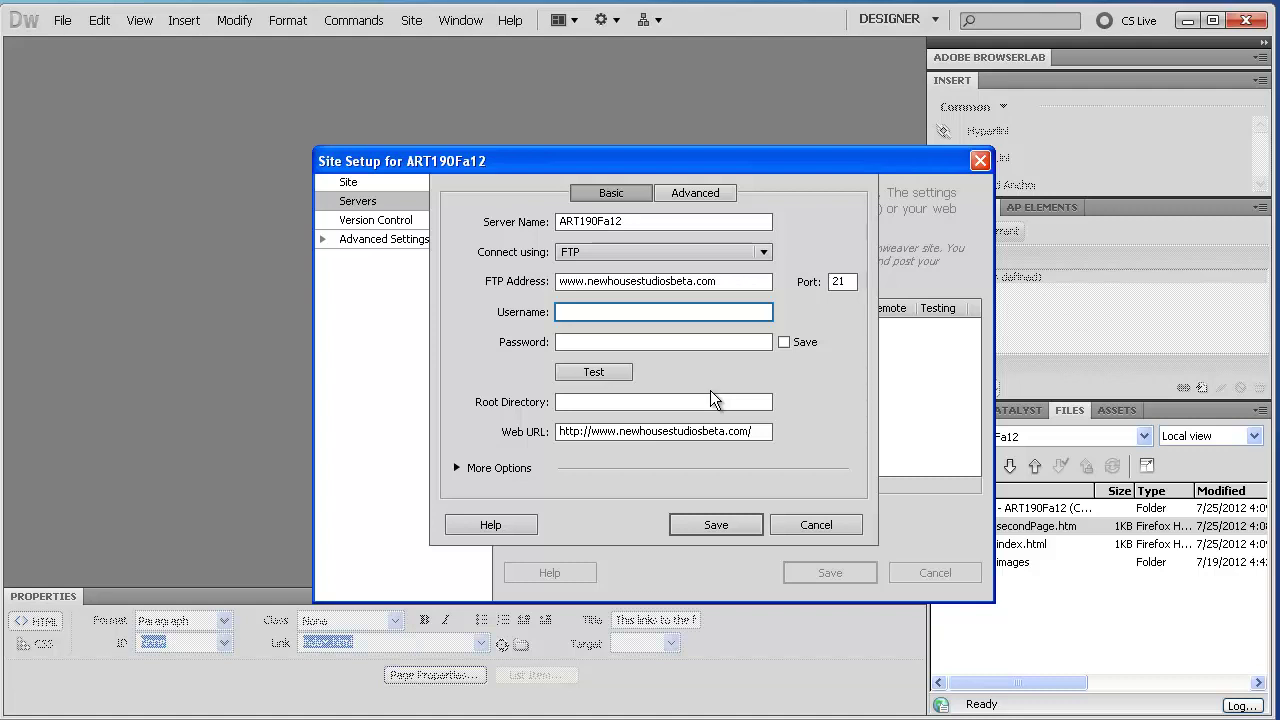
pyautogui.write('art190user01')
pyautogui.press('Tab')
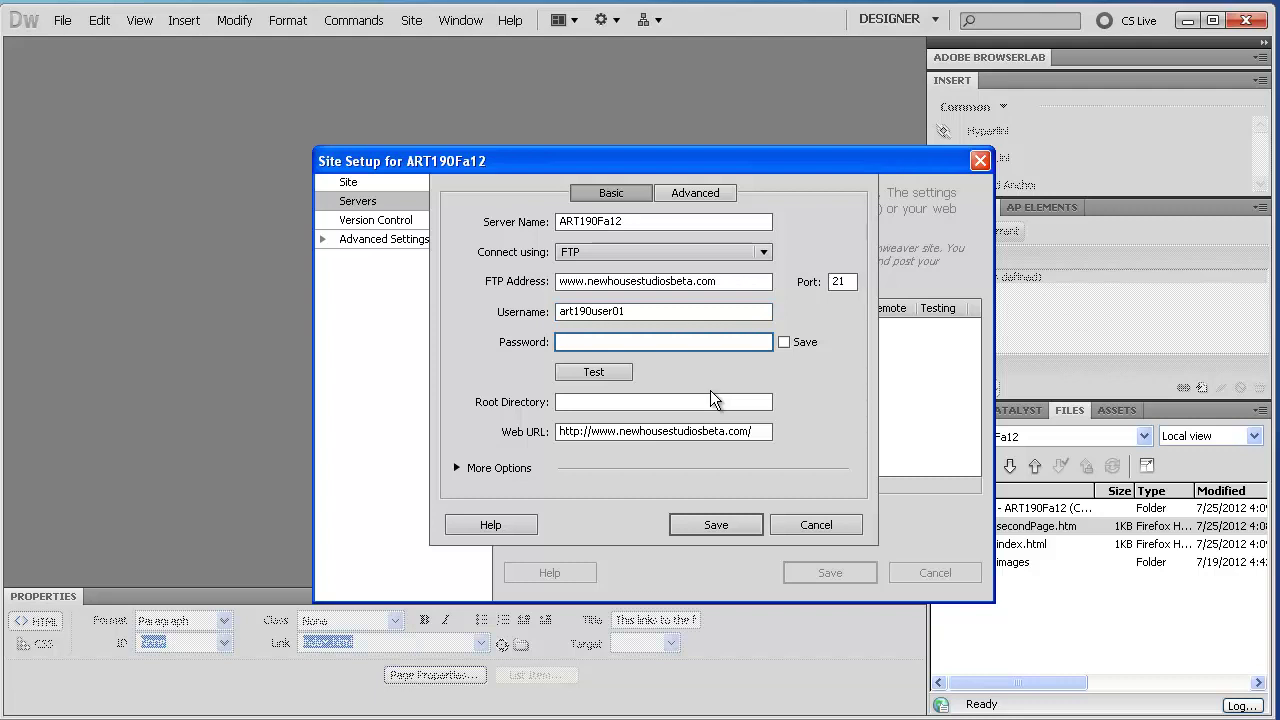
pyautogui.write('********')
pyautogui.hotkey('ctrl', 'a')
pyautogui.press('BackSpace')
pyautogui.write('*************')
# Cancel the stalled connection test and enable Use Passive FTP under More Options
pyautogui.click(609, 370)
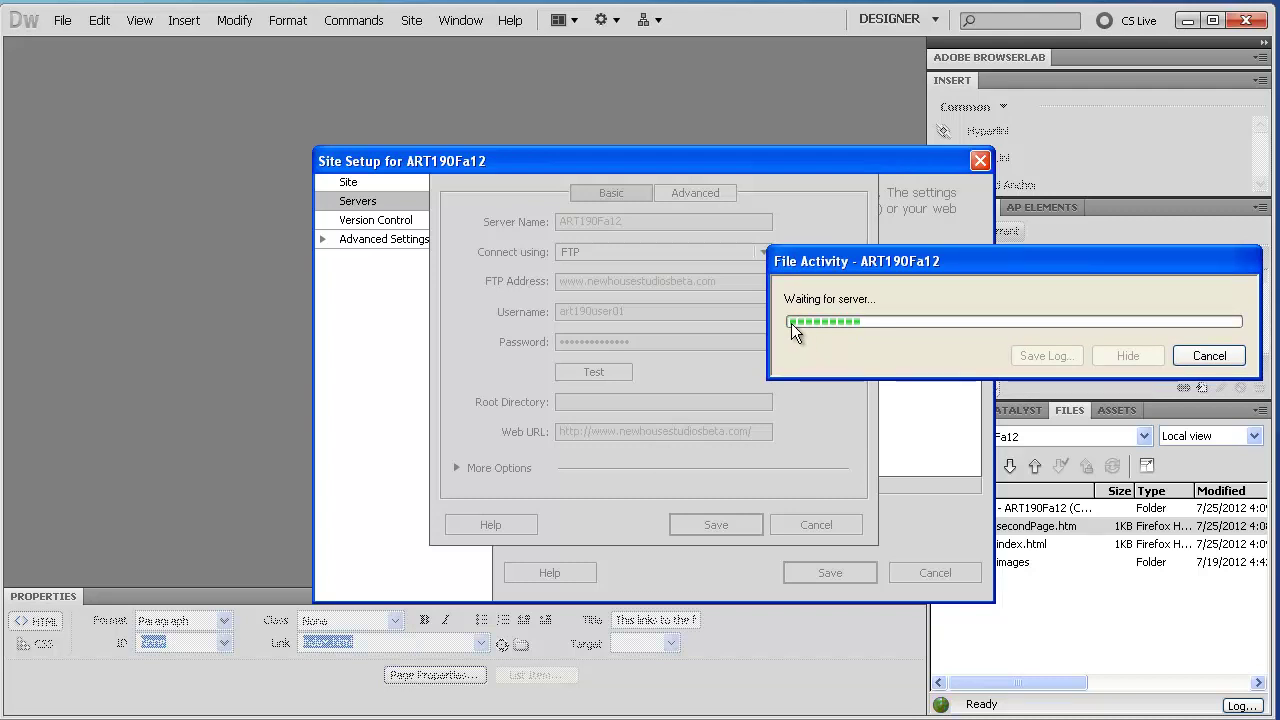
pyautogui.click(1206, 356)
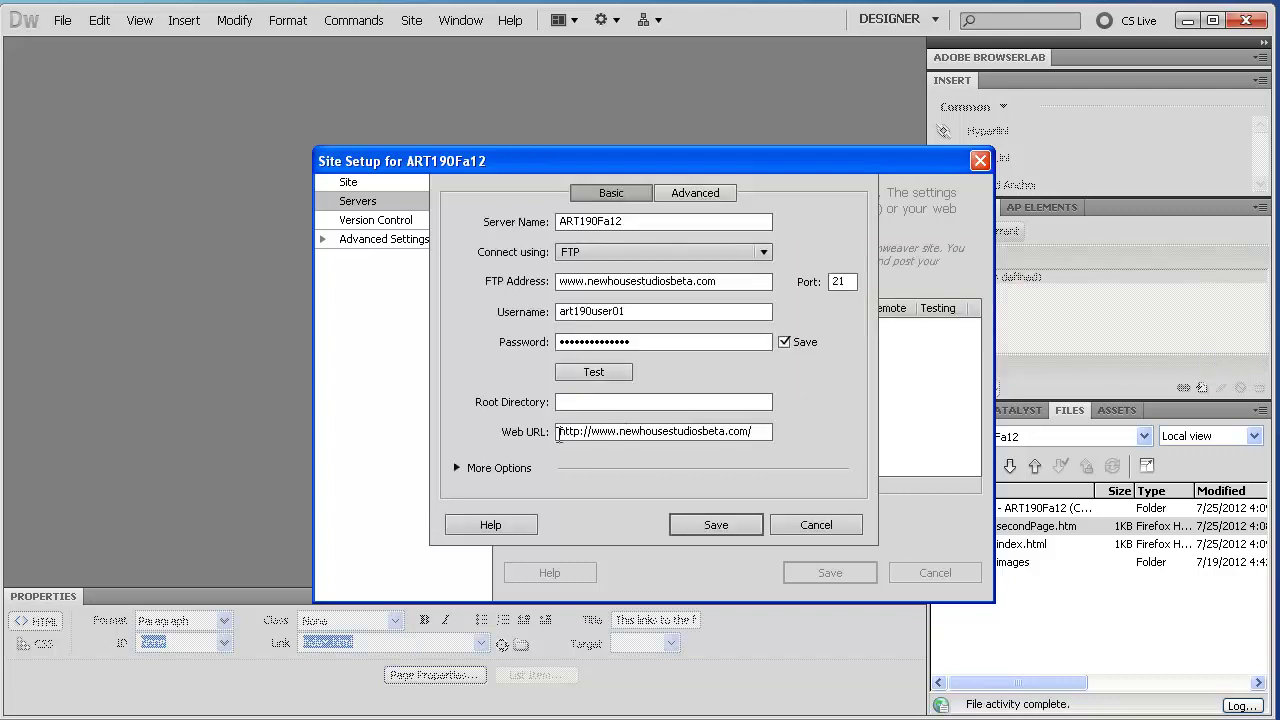
pyautogui.click(456, 468)
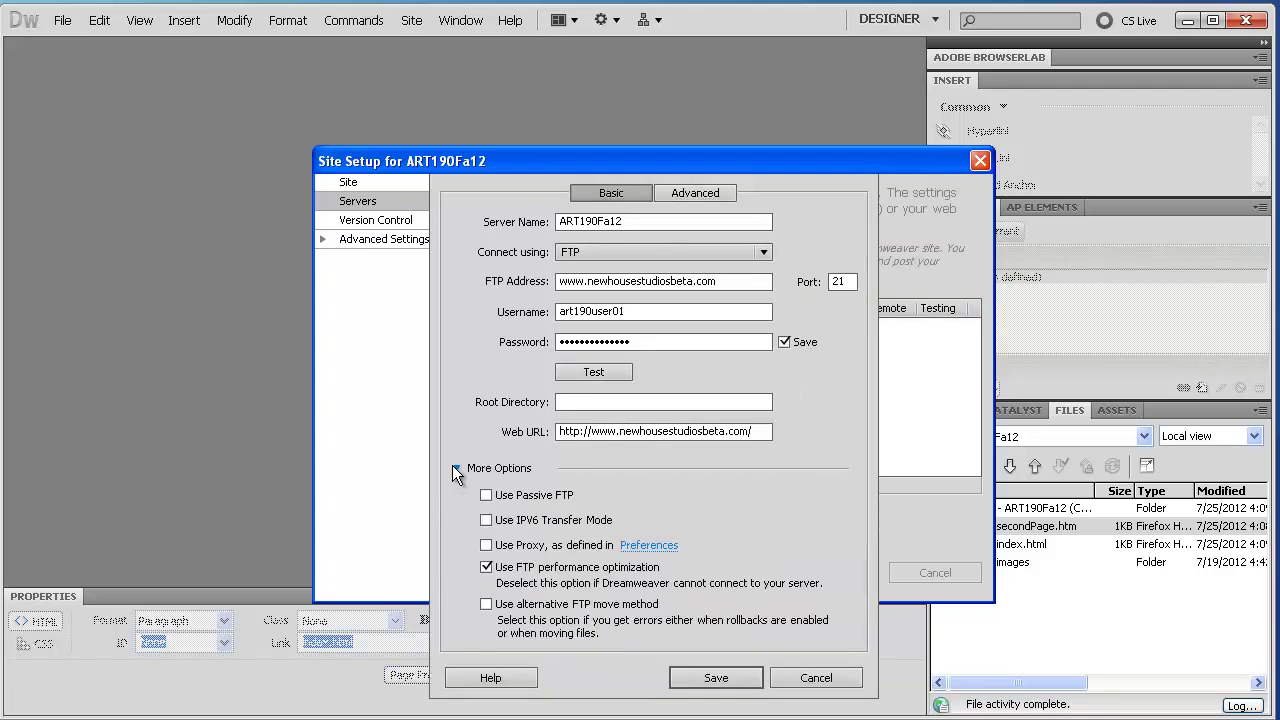
pyautogui.click(486, 495)
# Retest the connection successfully, then save the server and the site setup
pyautogui.click(612, 370)
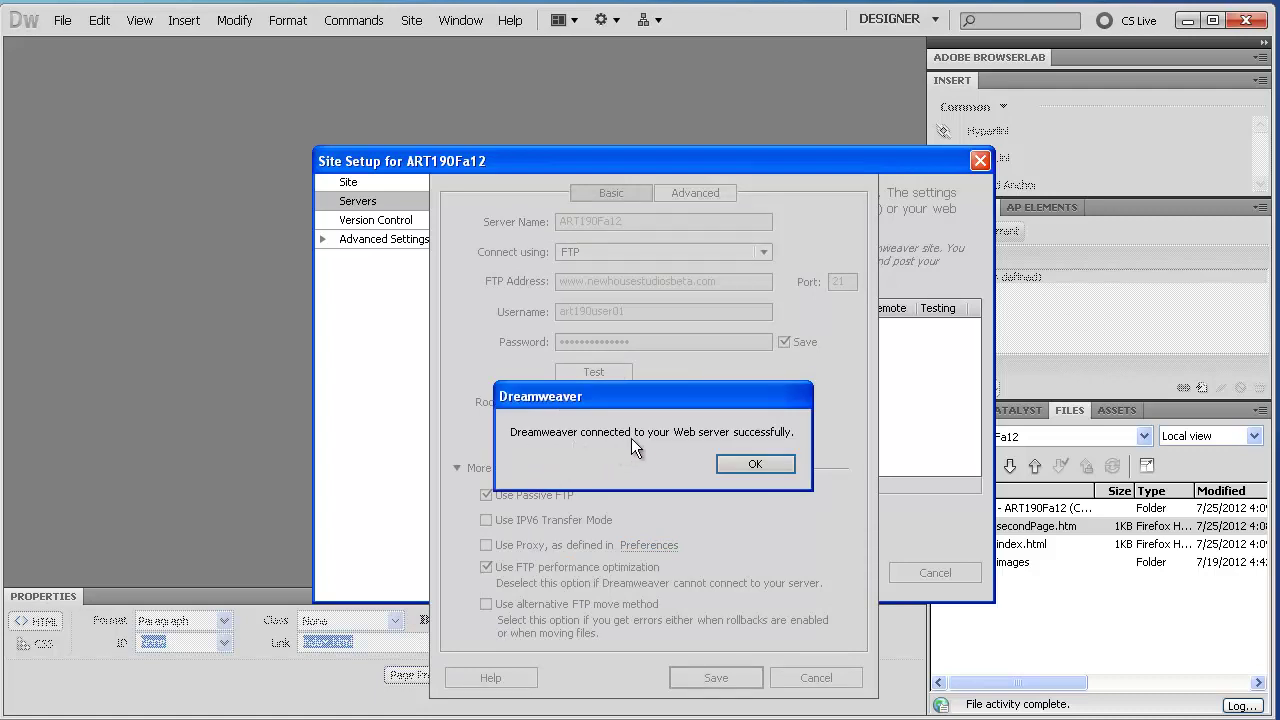
pyautogui.click(733, 466)
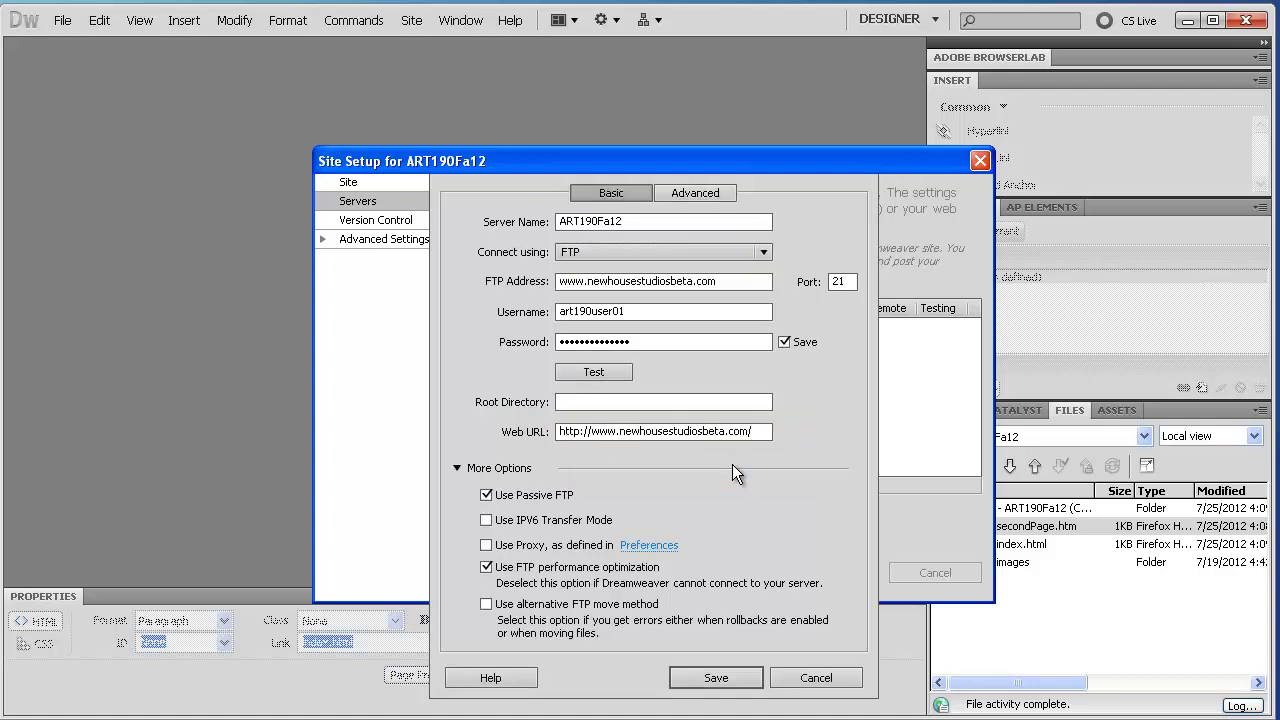
pyautogui.click(714, 678)
pyautogui.click(794, 568)
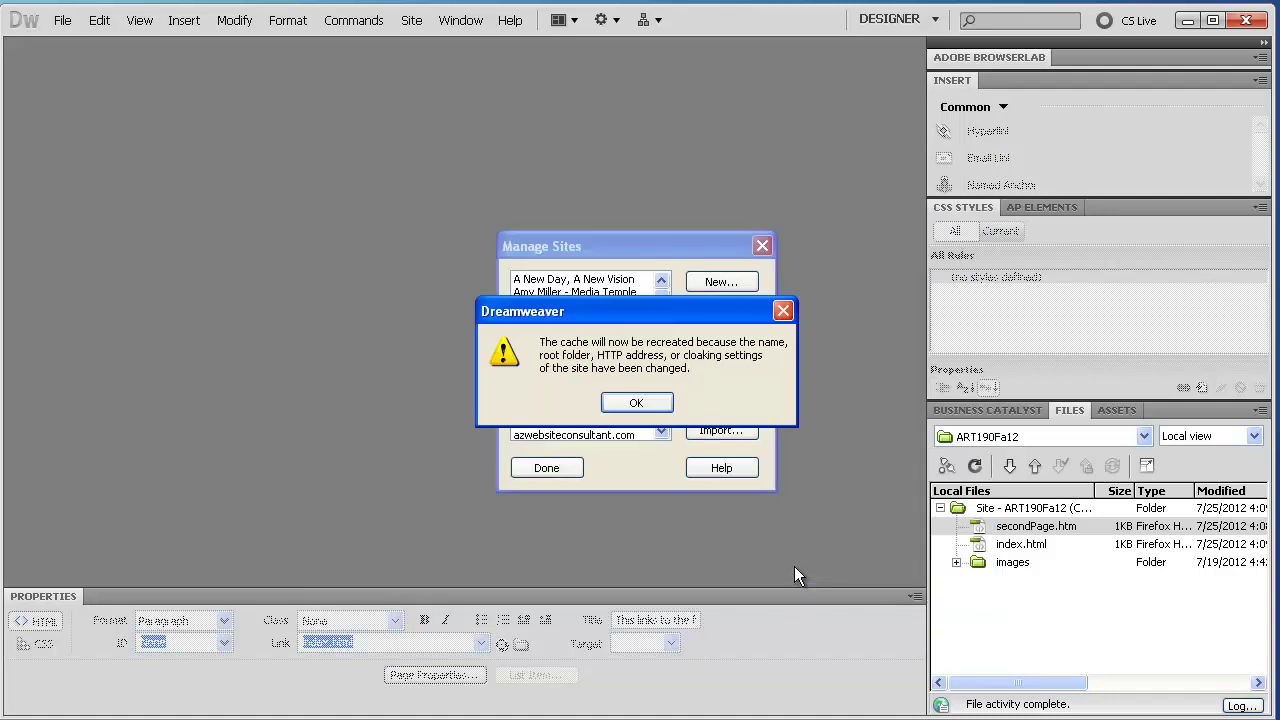
# Re-open the ART190Fa12 server to check its empty root directory, save both dialogs, and finish with Done
pyautogui.click(632, 401)
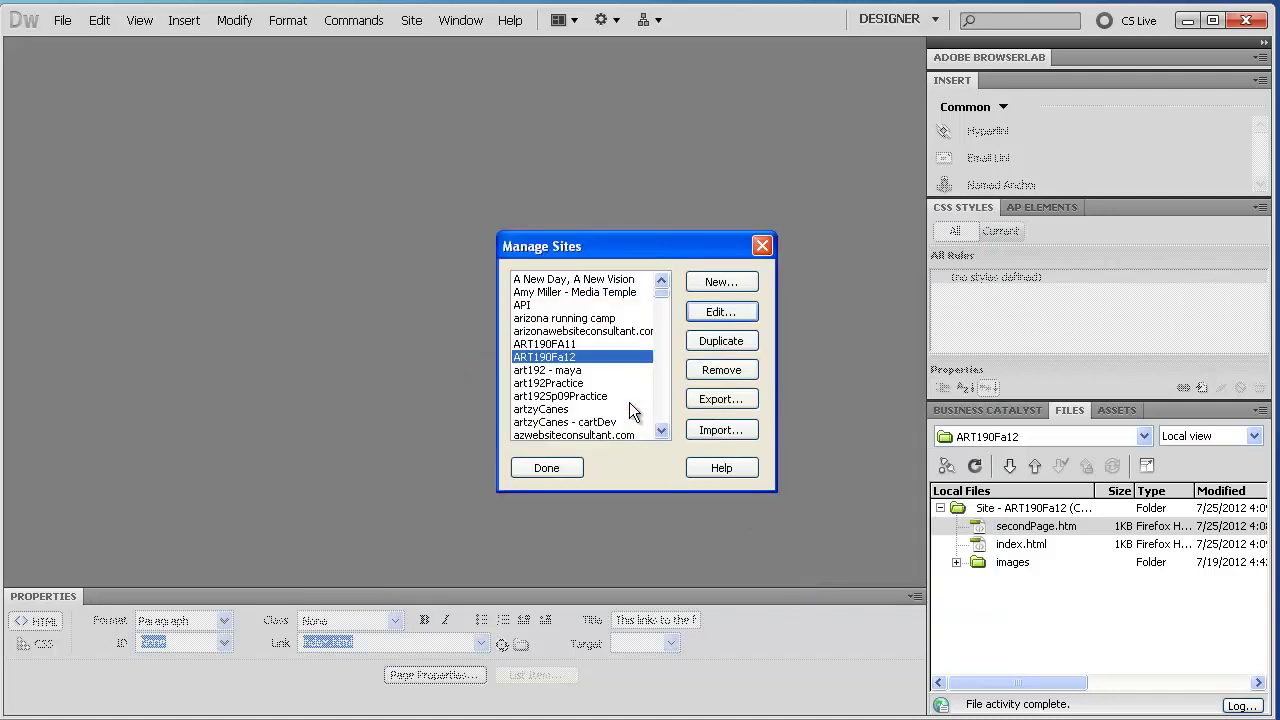
pyautogui.doubleClick(550, 357)
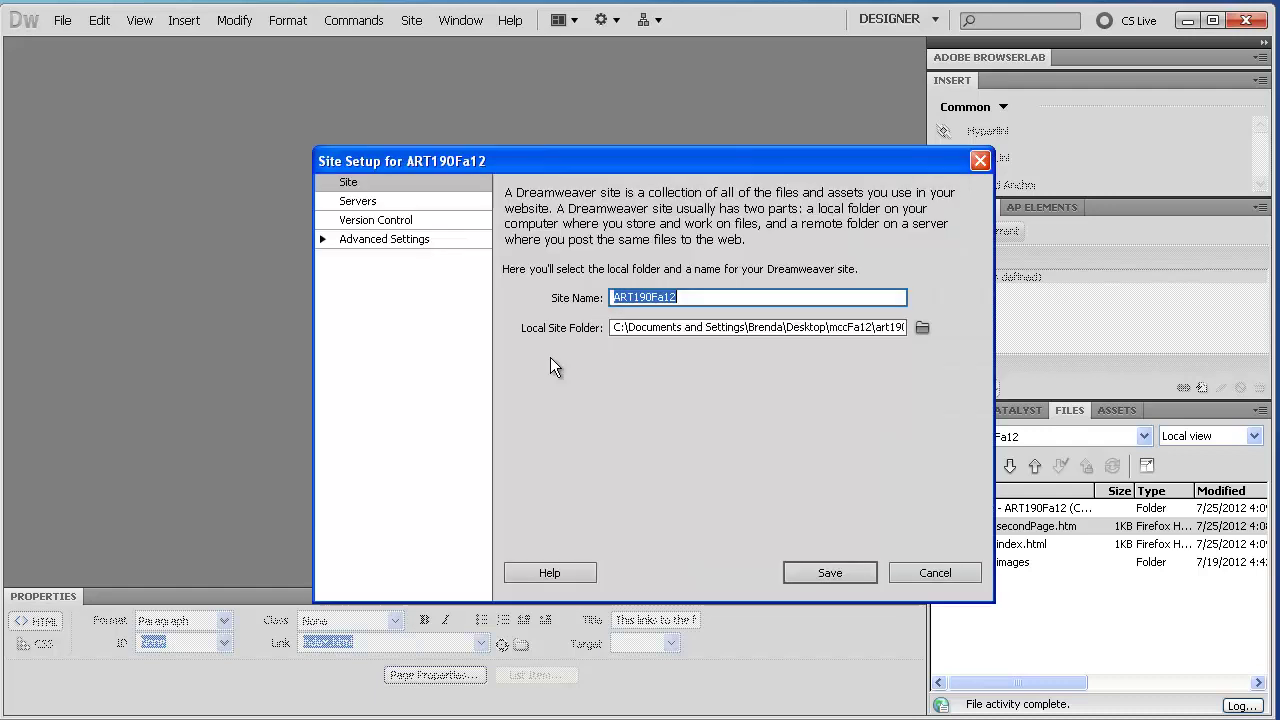
pyautogui.click(357, 202)
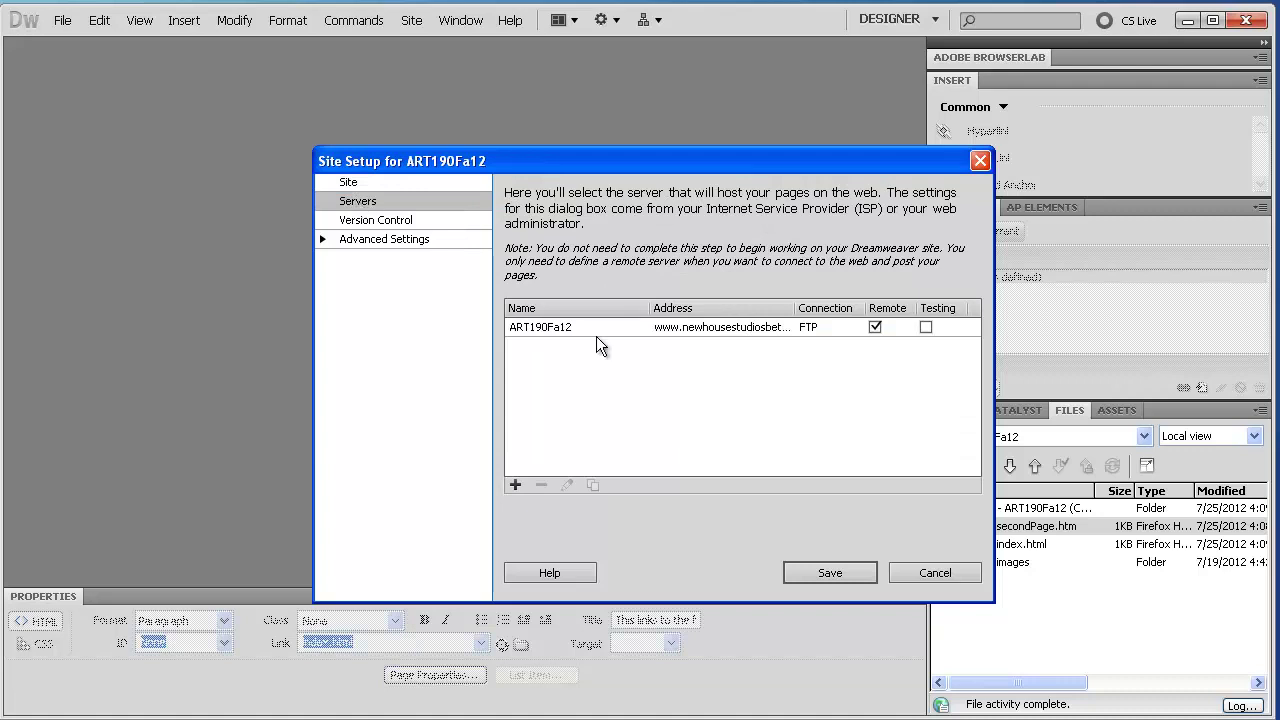
pyautogui.doubleClick(545, 327)
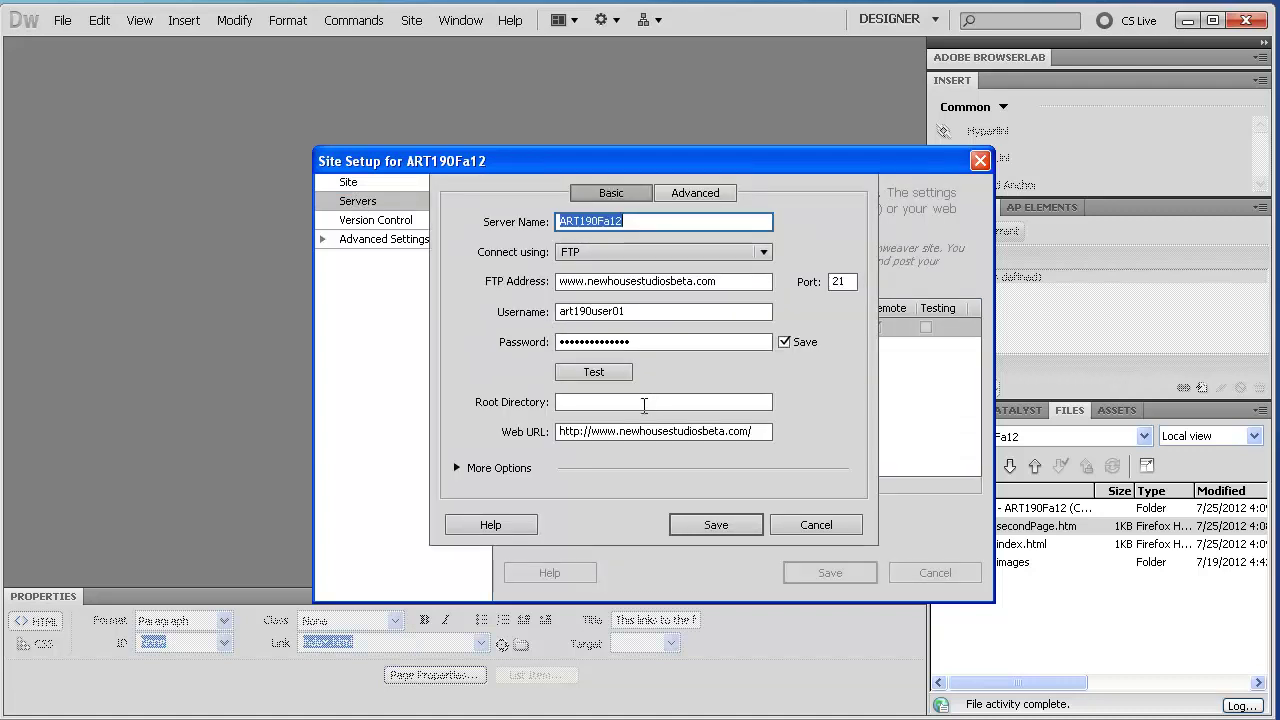
pyautogui.click(645, 402)
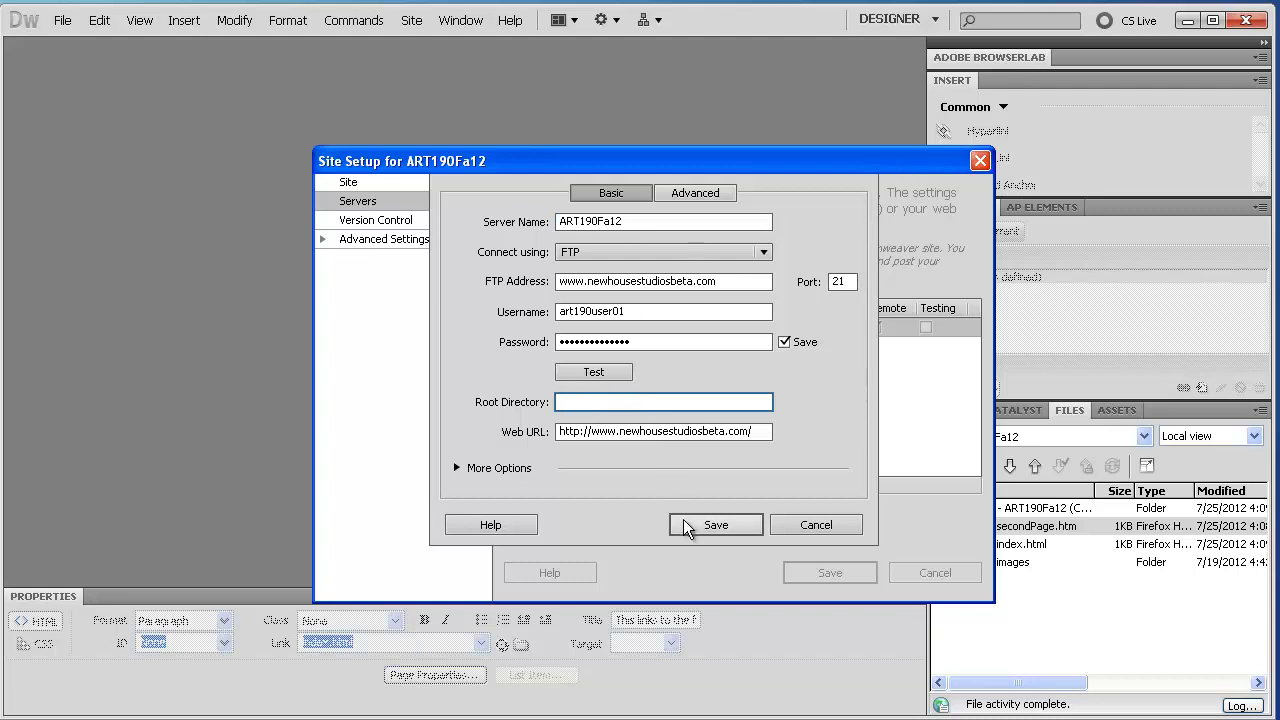
pyautogui.click(684, 523)
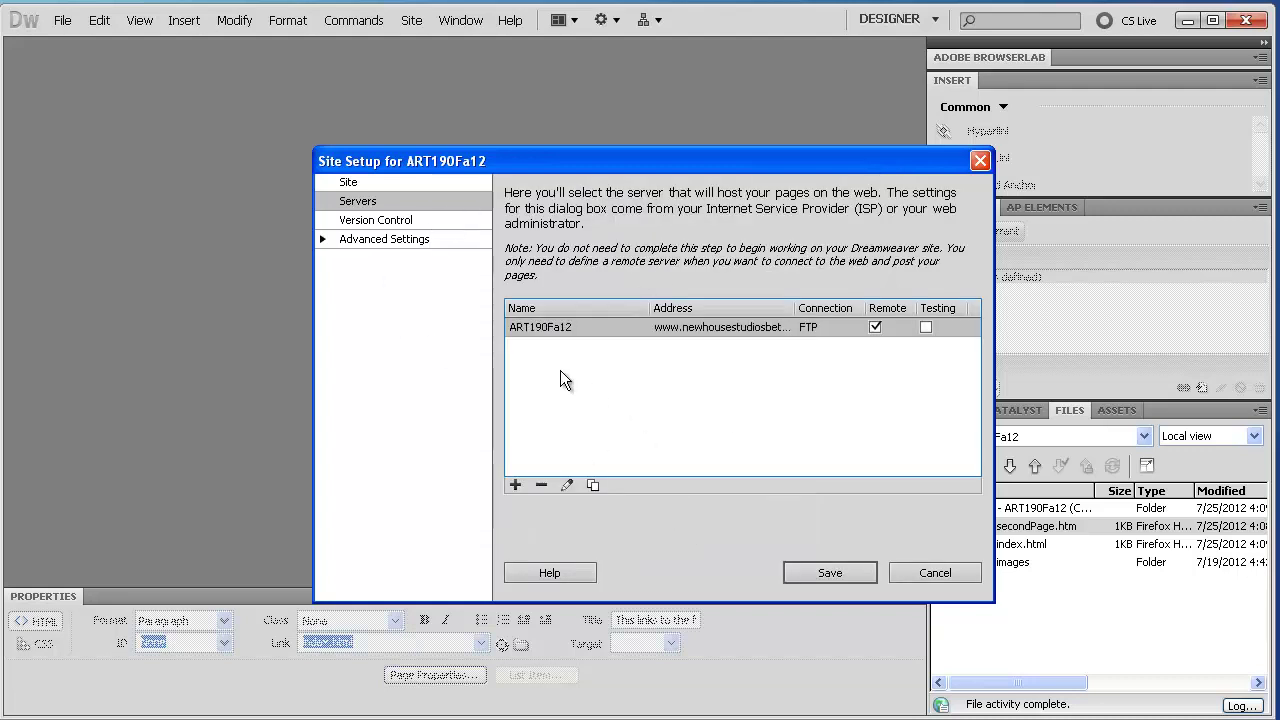
pyautogui.click(828, 575)
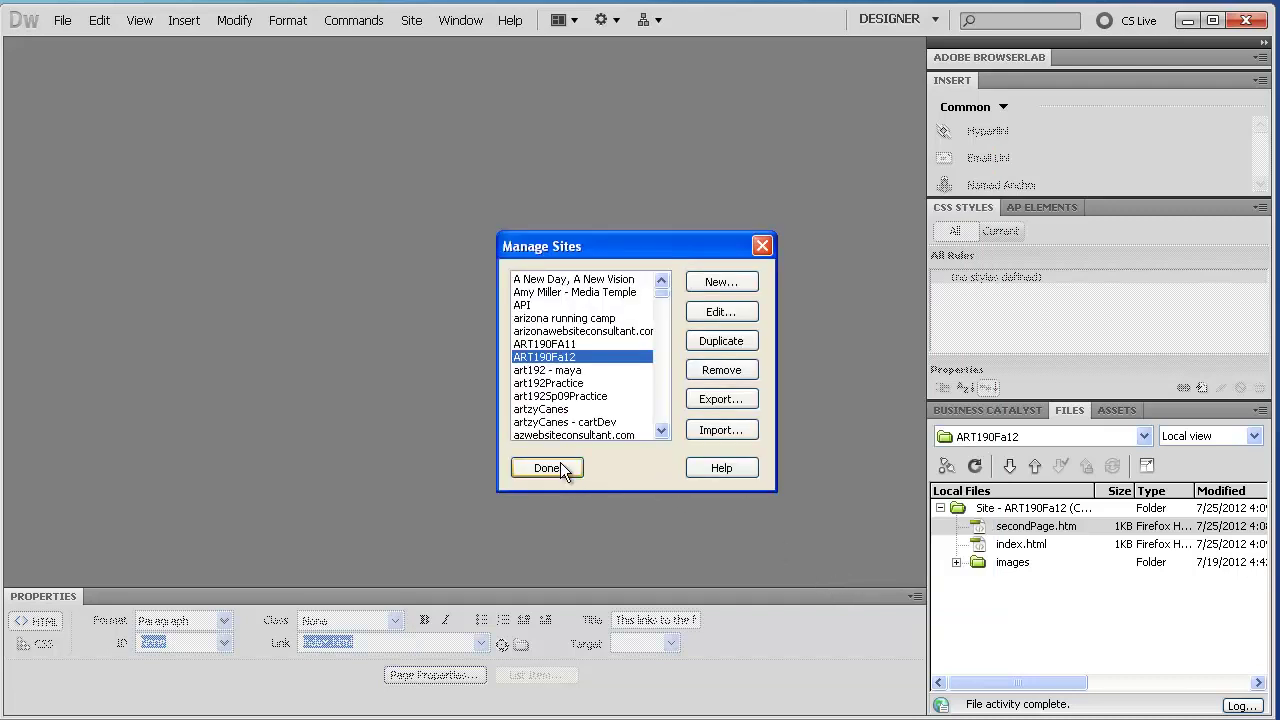
pyautogui.click(559, 466)
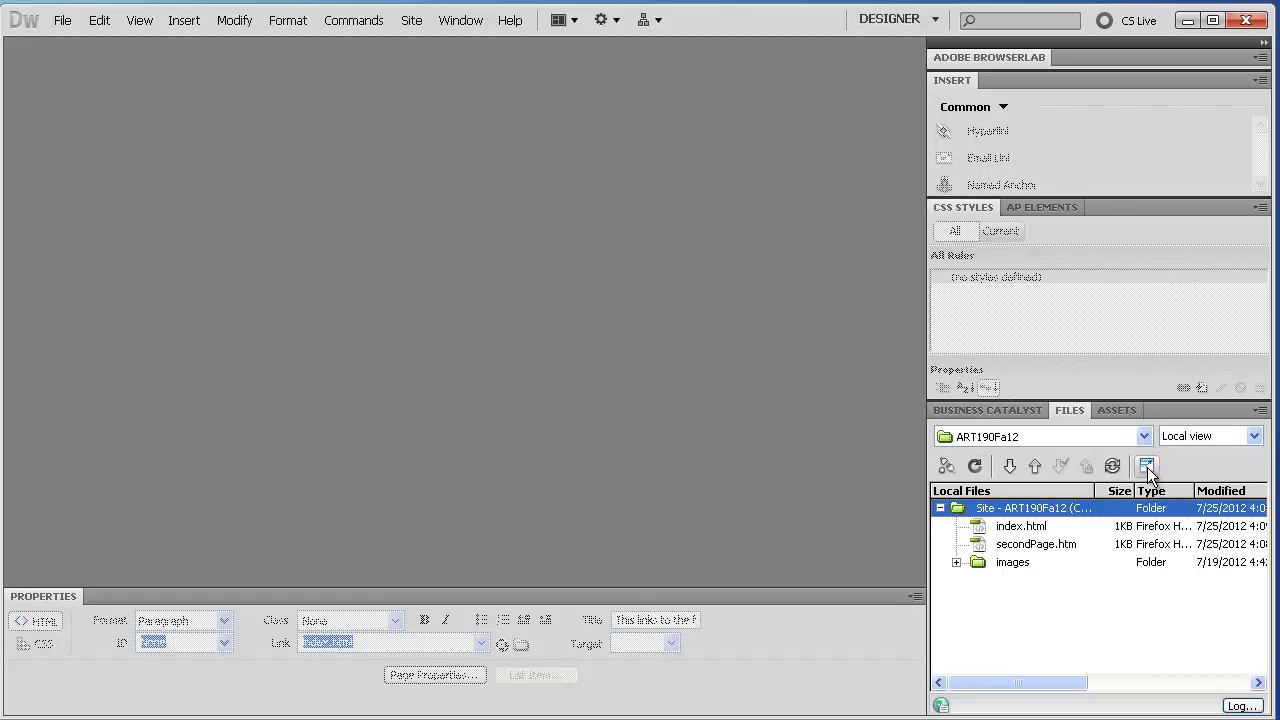
# Expand the Files panel to full site view and connect to the ART190Fa12 FTP server
pyautogui.click(1147, 467)
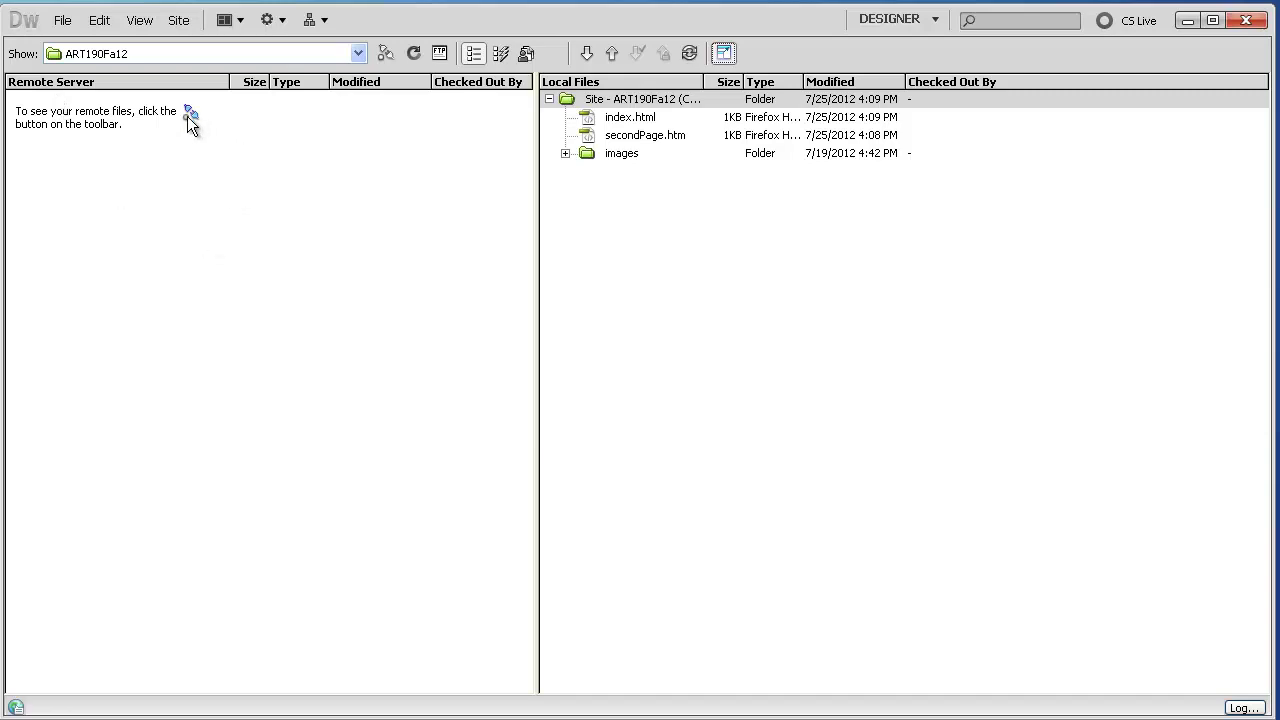
pyautogui.click(182, 111)
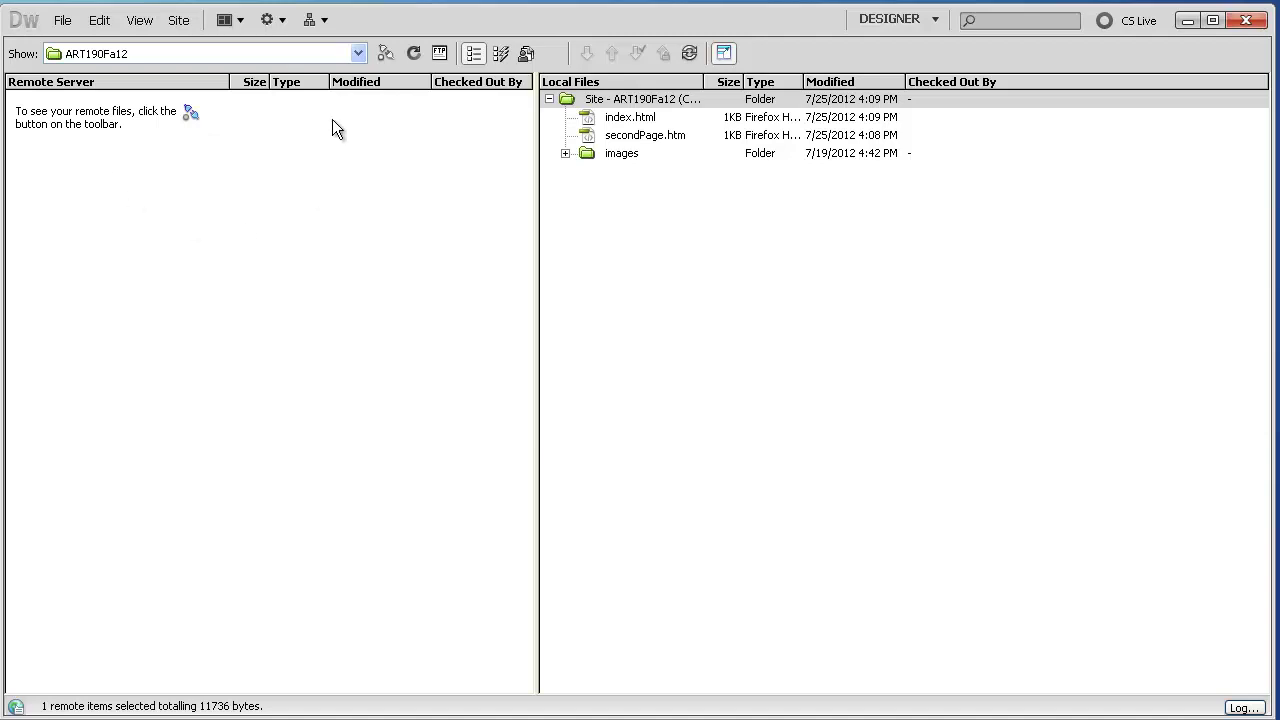
pyautogui.click(388, 52)
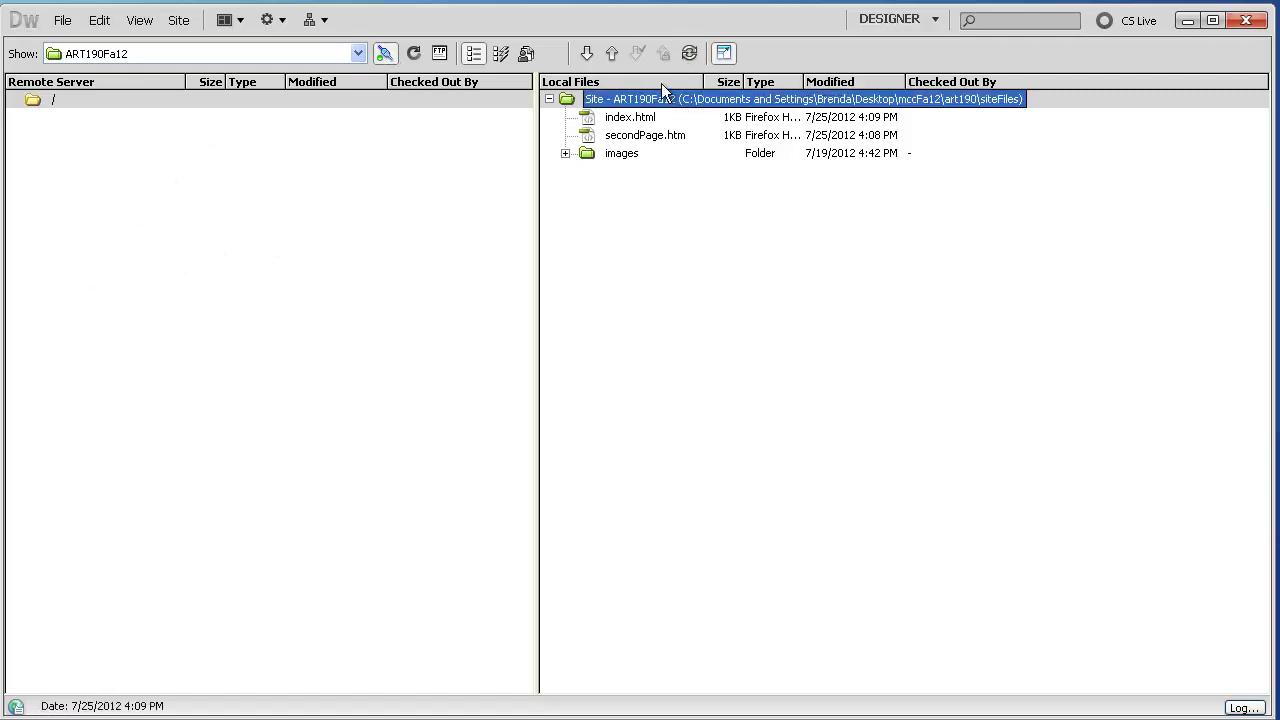
# Put the whole local site root on the server, then compare remote and local index.html
pyautogui.click(562, 97)
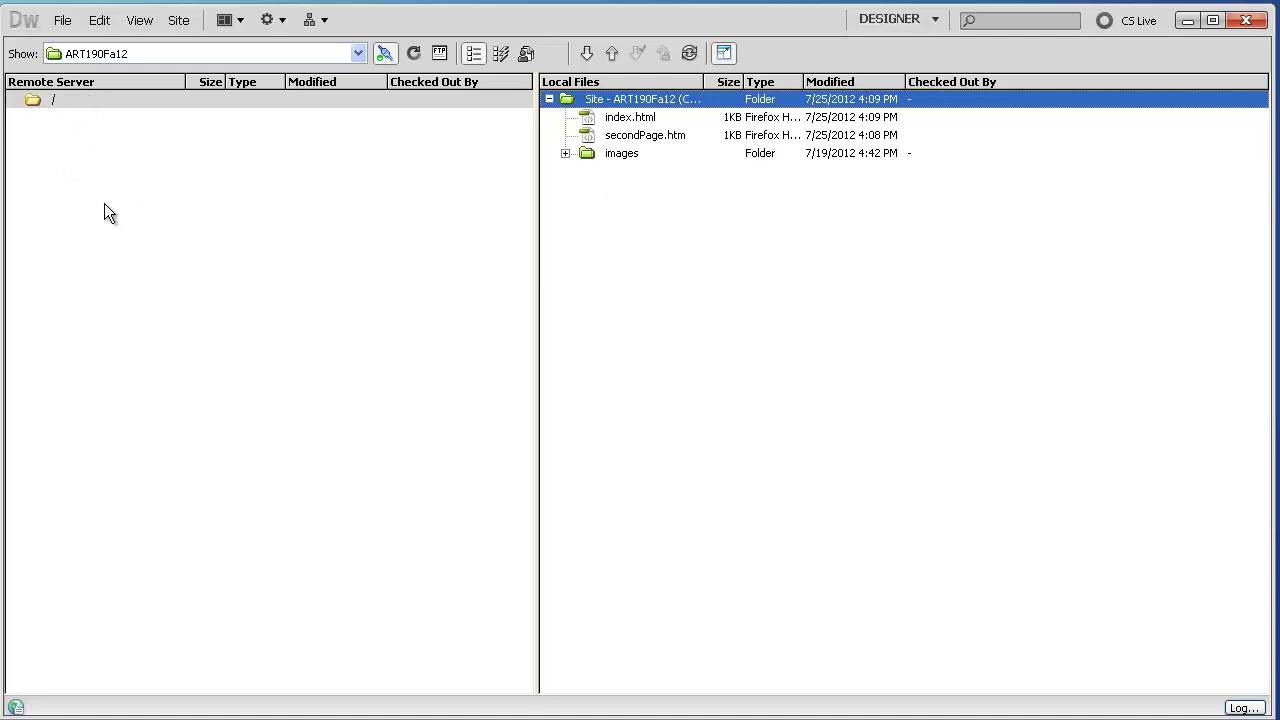
pyautogui.click(603, 58)
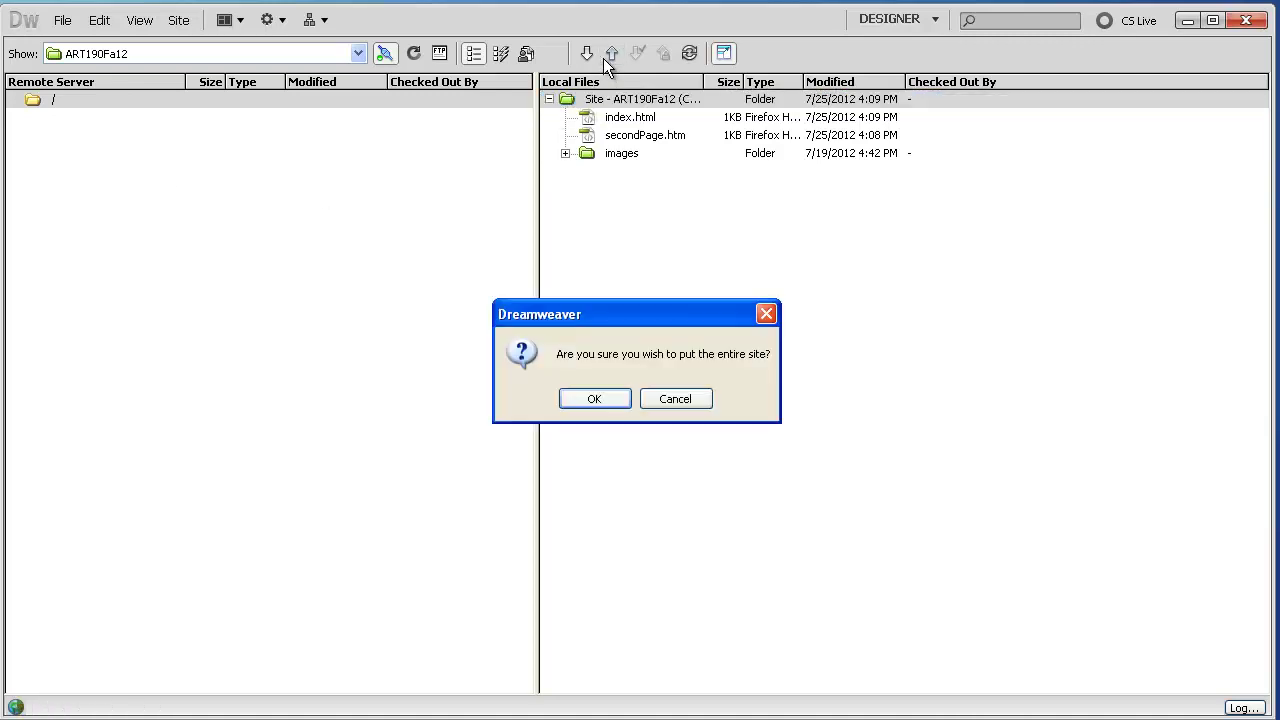
pyautogui.click(680, 400)
pyautogui.click(563, 100)
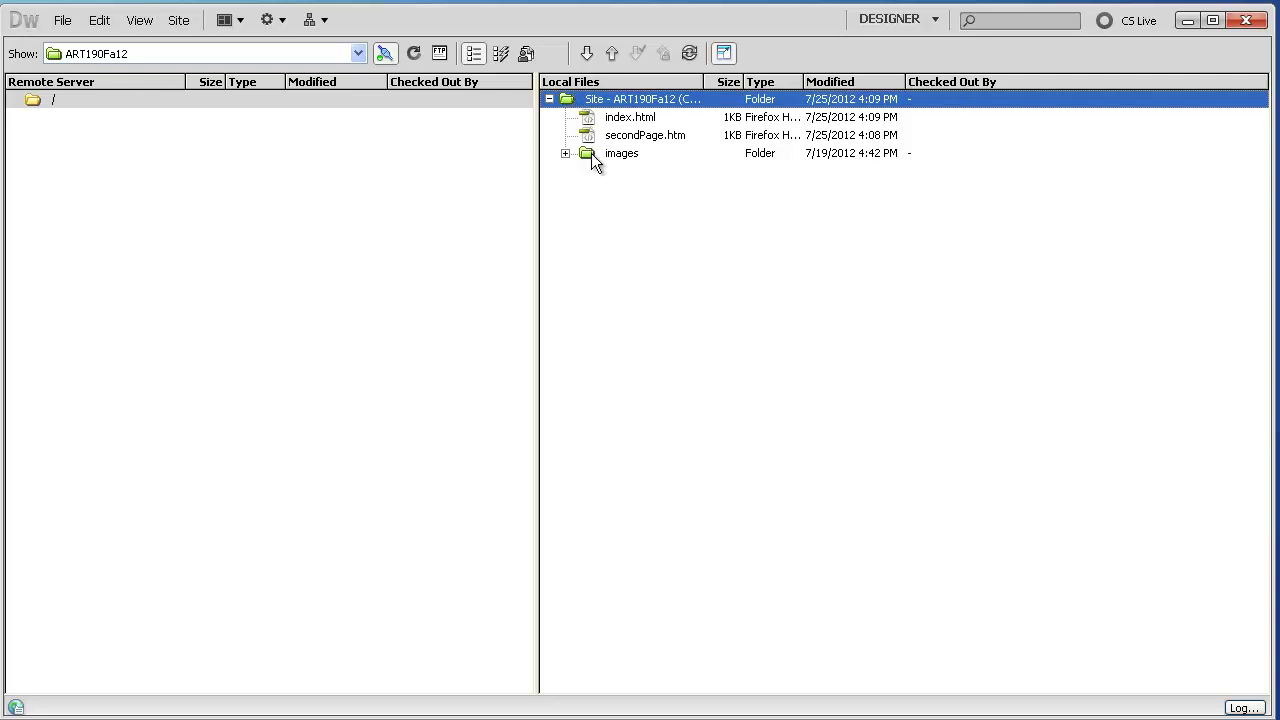
pyautogui.click(612, 53)
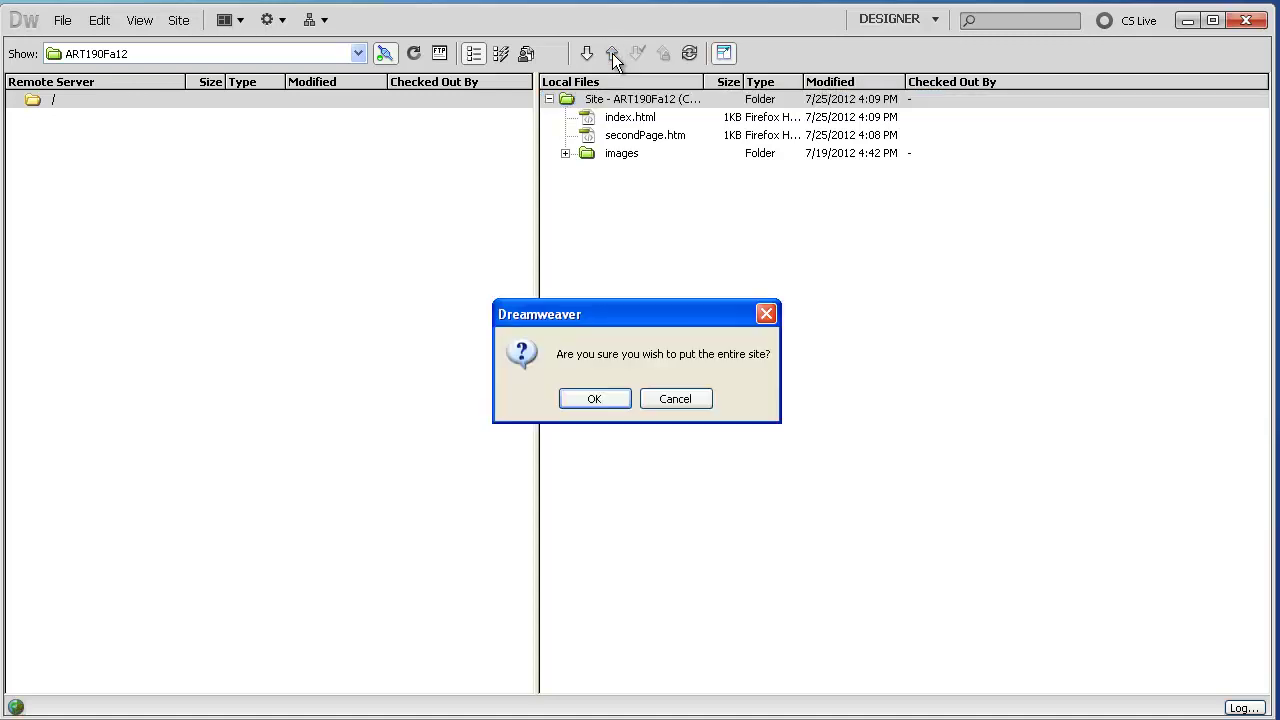
pyautogui.click(583, 399)
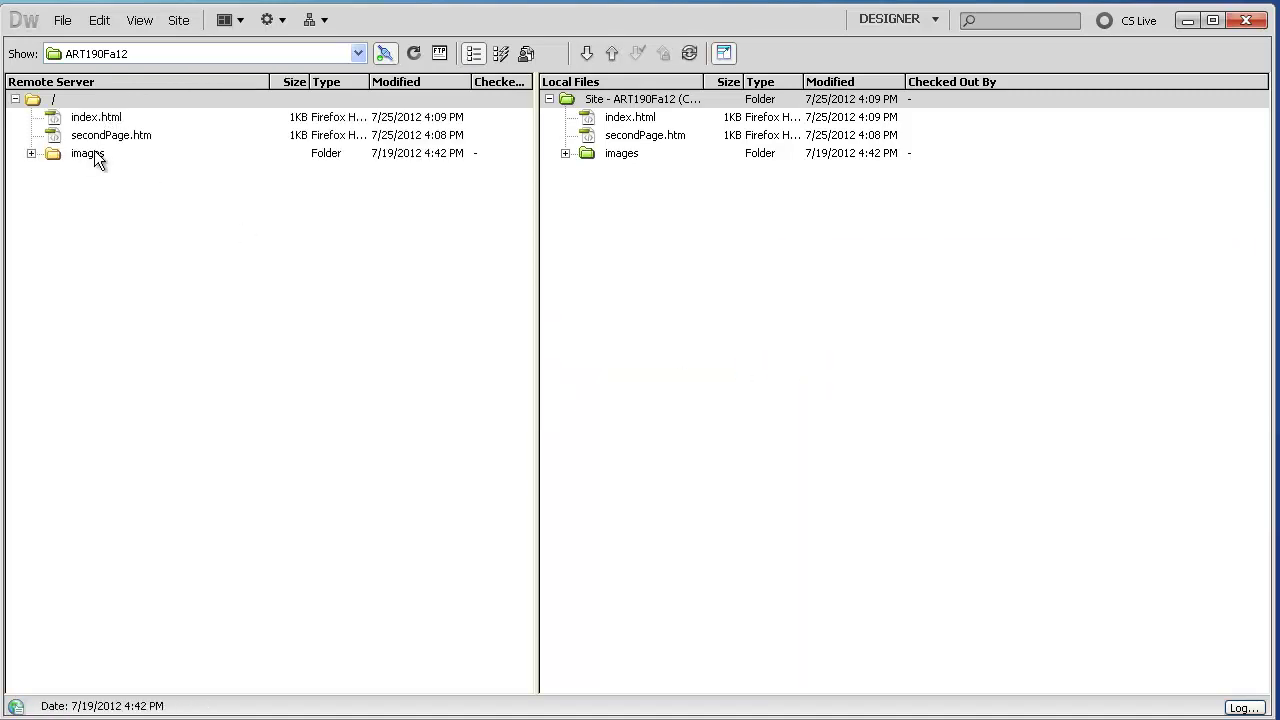
pyautogui.click(88, 120)
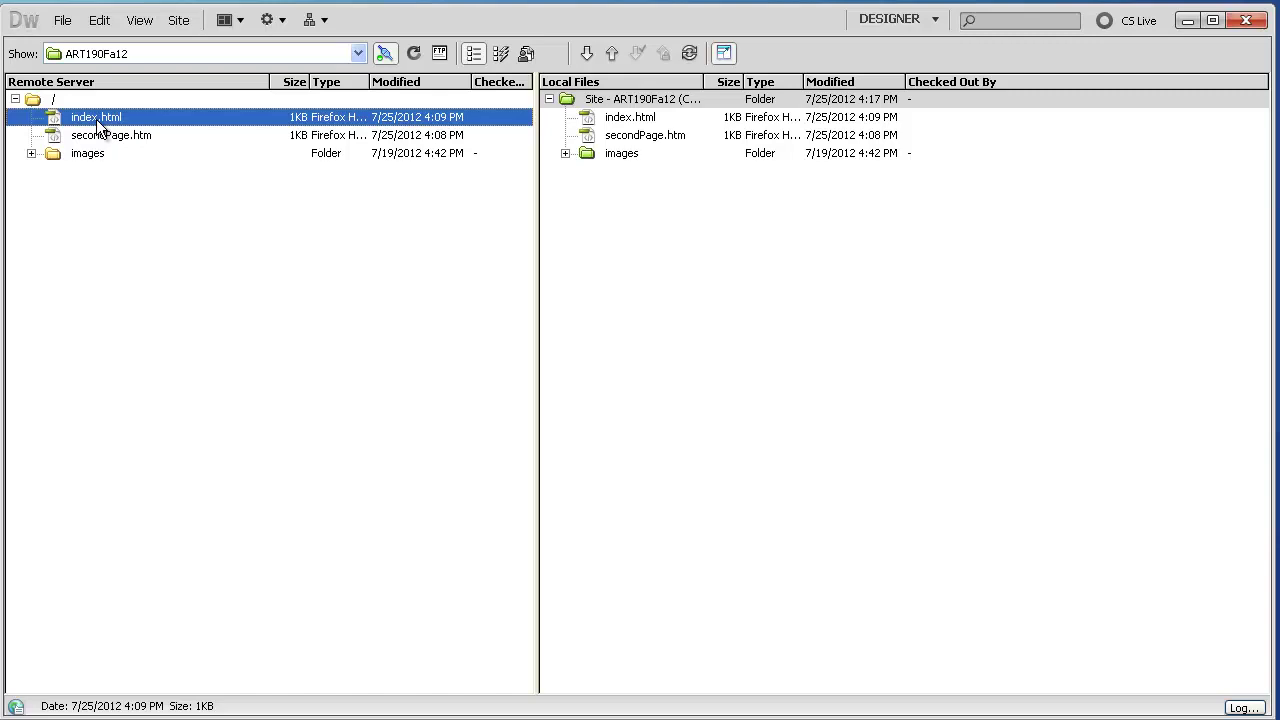
pyautogui.click(615, 117)
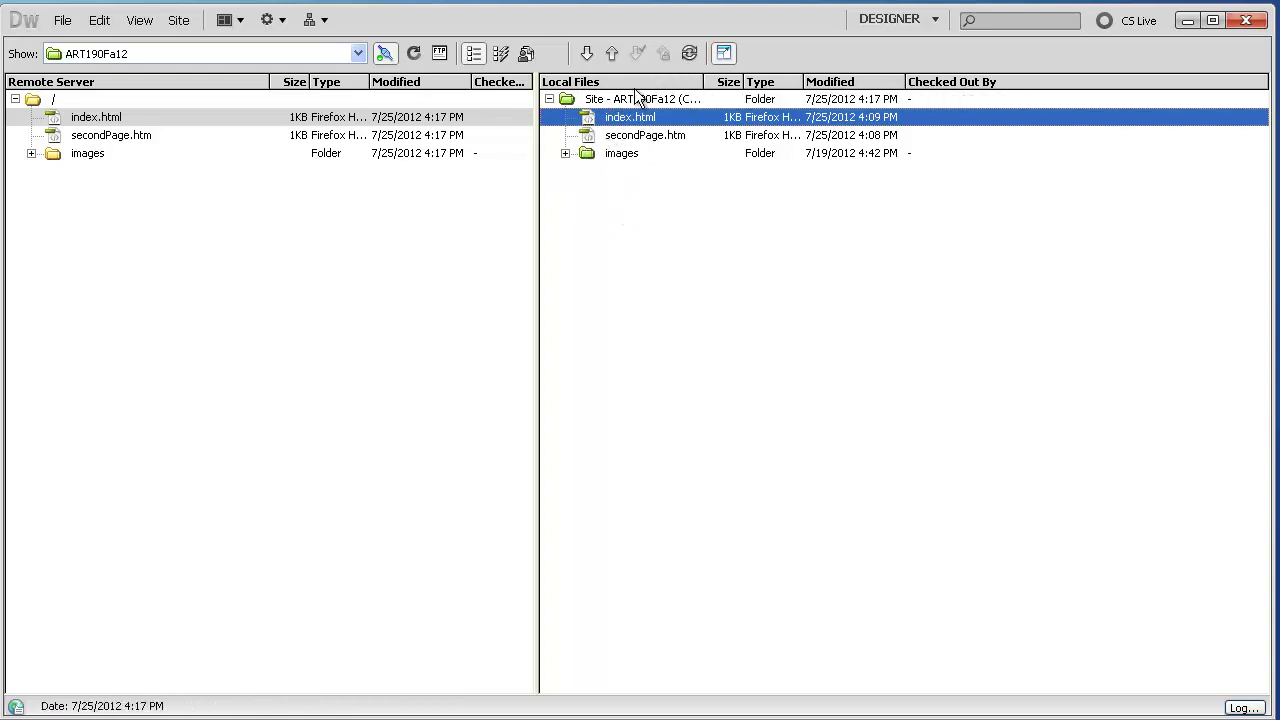
# Rename secondPage.htm to secondPage01.htm and answer the update-links prompt for index.html
pyautogui.click(610, 136)
pyautogui.click(632, 142)
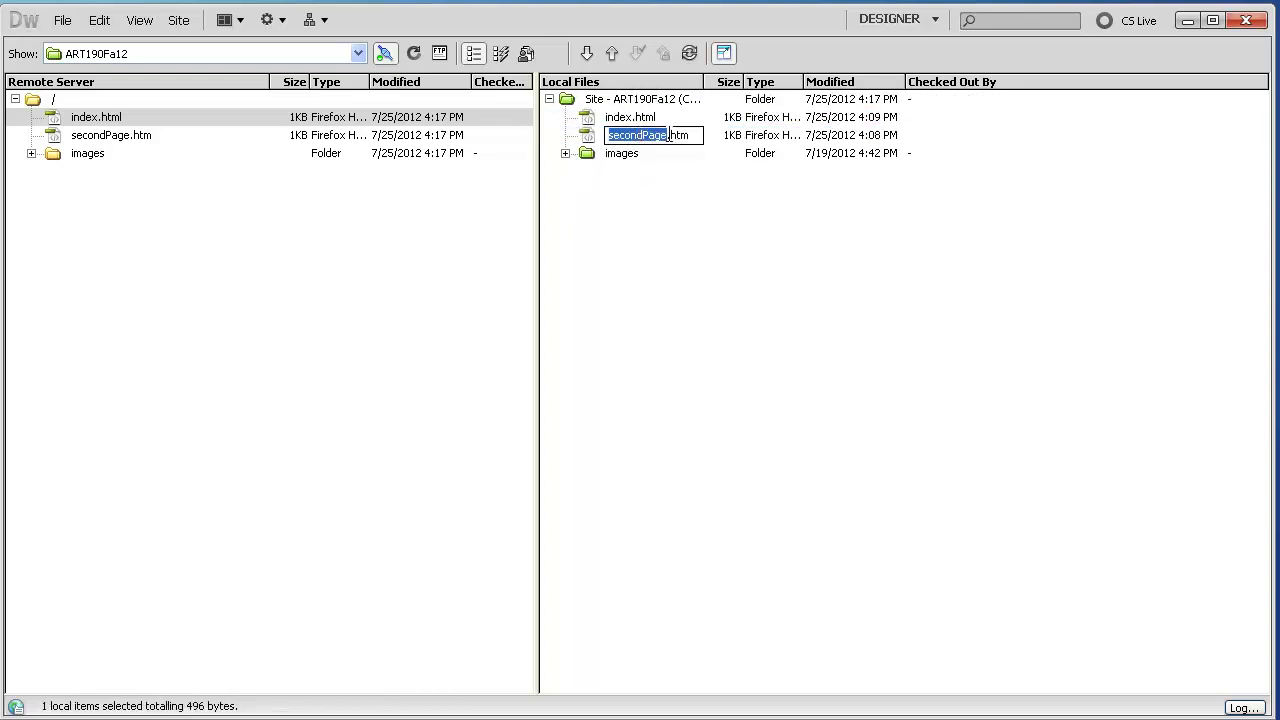
pyautogui.press('Right')
pyautogui.write('01')
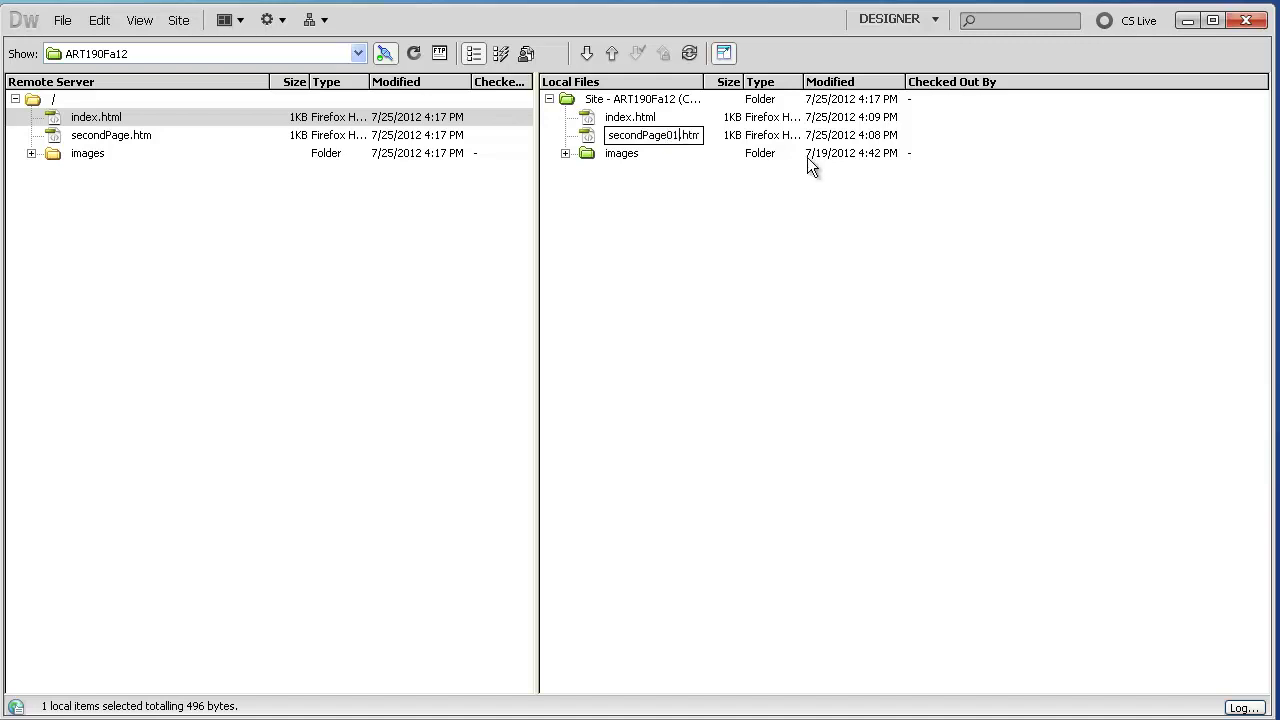
pyautogui.press('Return')
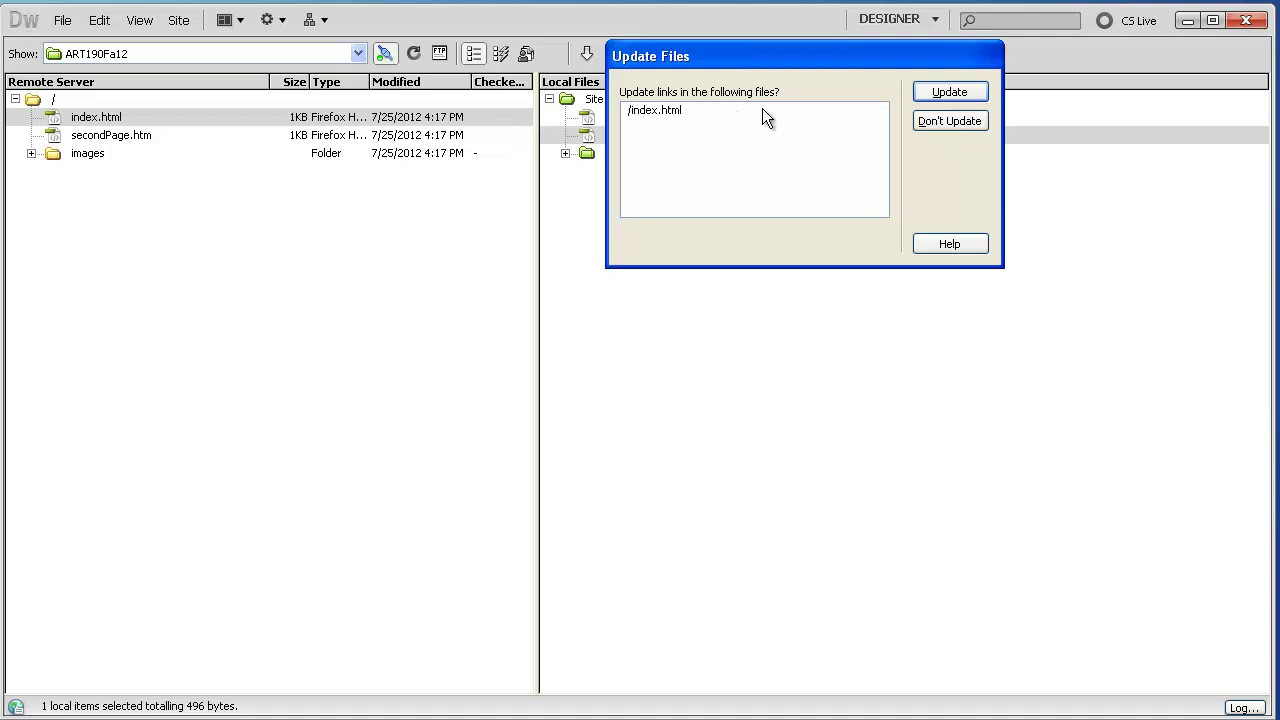
pyautogui.click(953, 124)
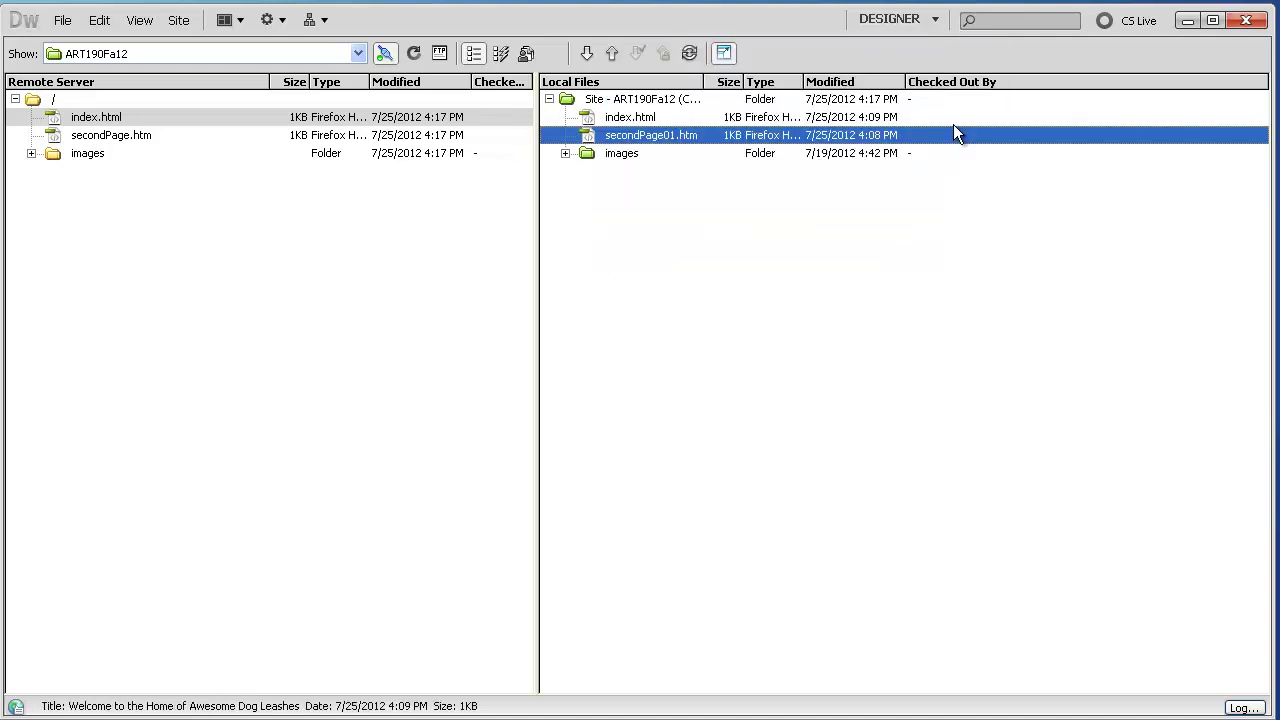
# Rename secondPage01.htm back to secondPage.htm
pyautogui.click(649, 137)
pyautogui.click(655, 134)
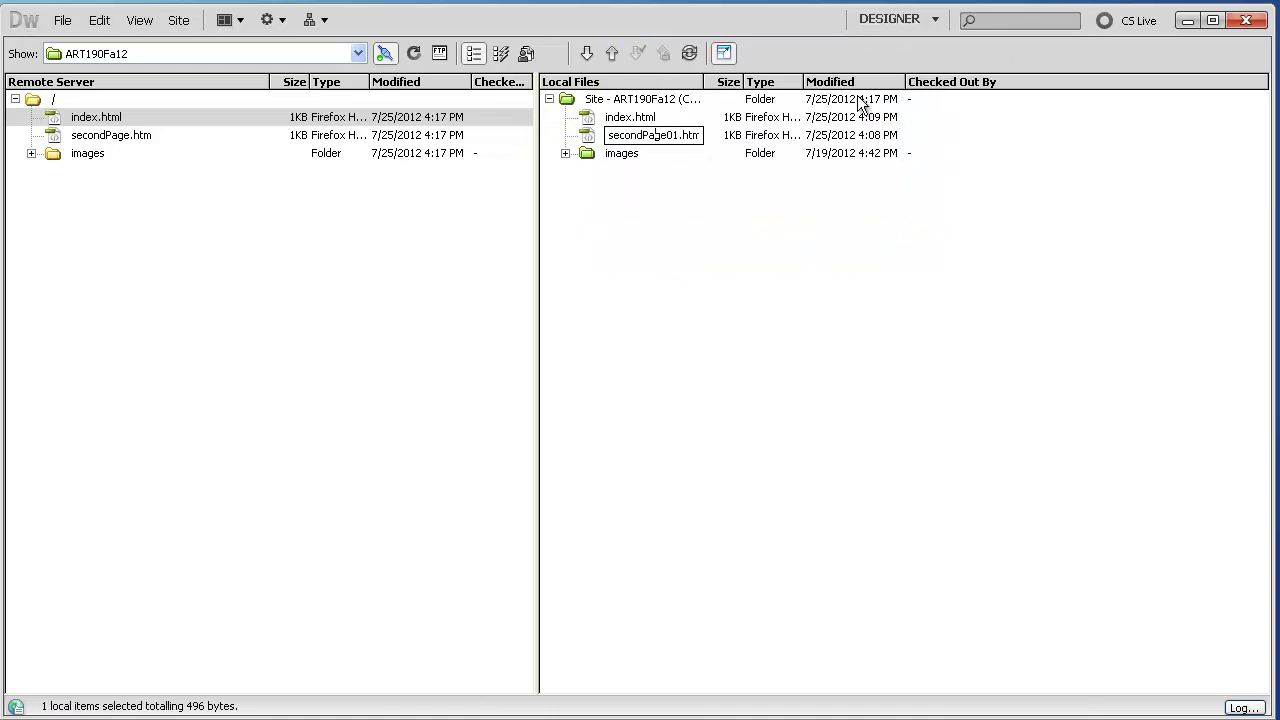
pyautogui.press('Delete')
pyautogui.press('Delete')
pyautogui.press('Return')
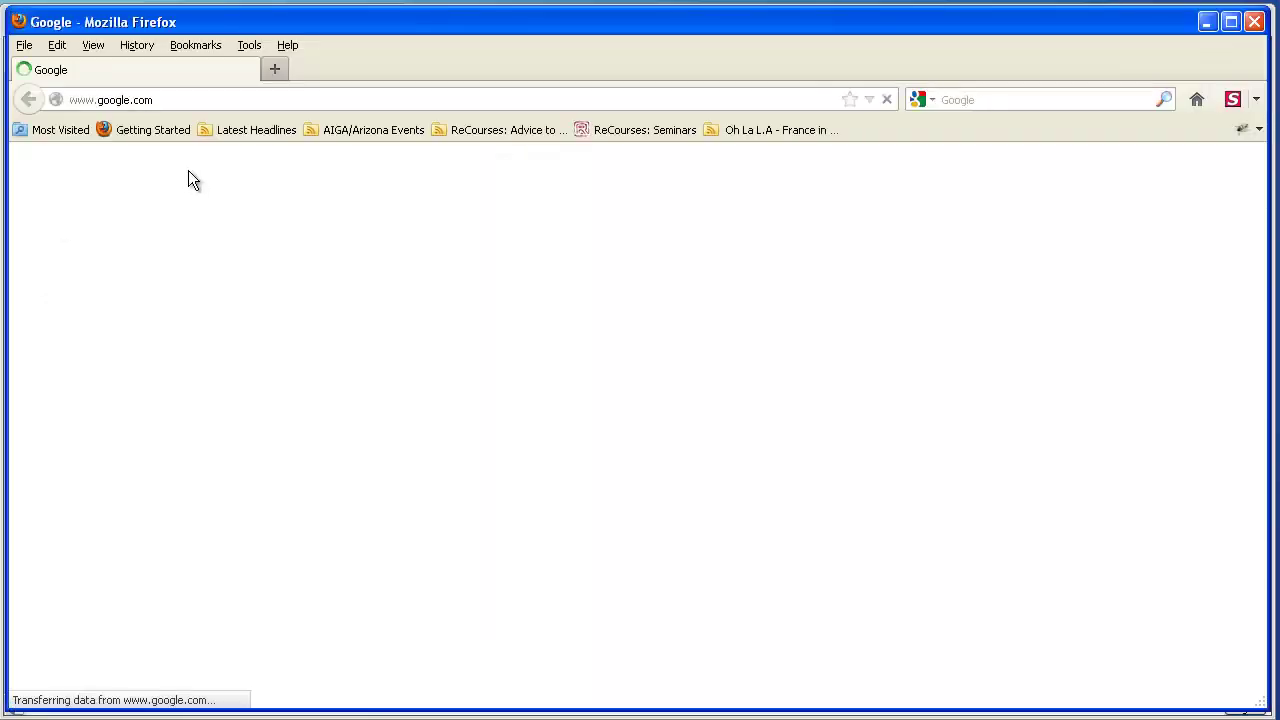
pyautogui.click(170, 100)
pyautogui.write('ww')
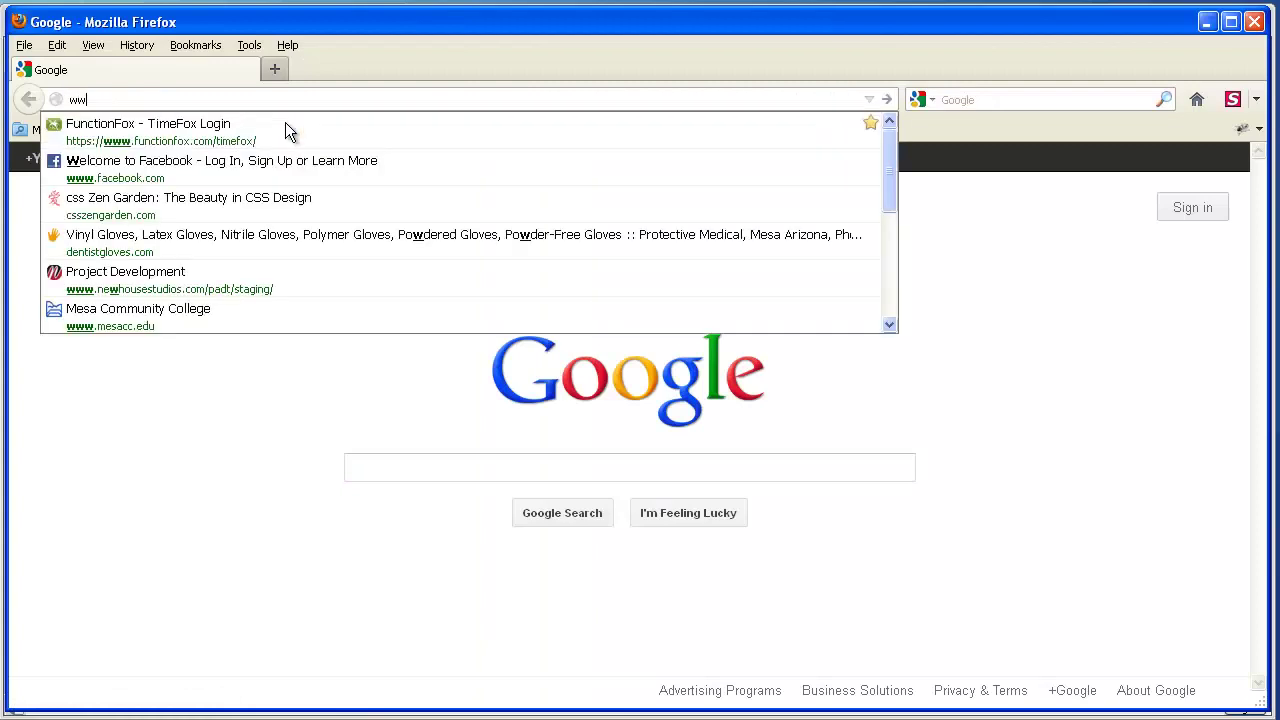
pyautogui.write('w.newhousest')
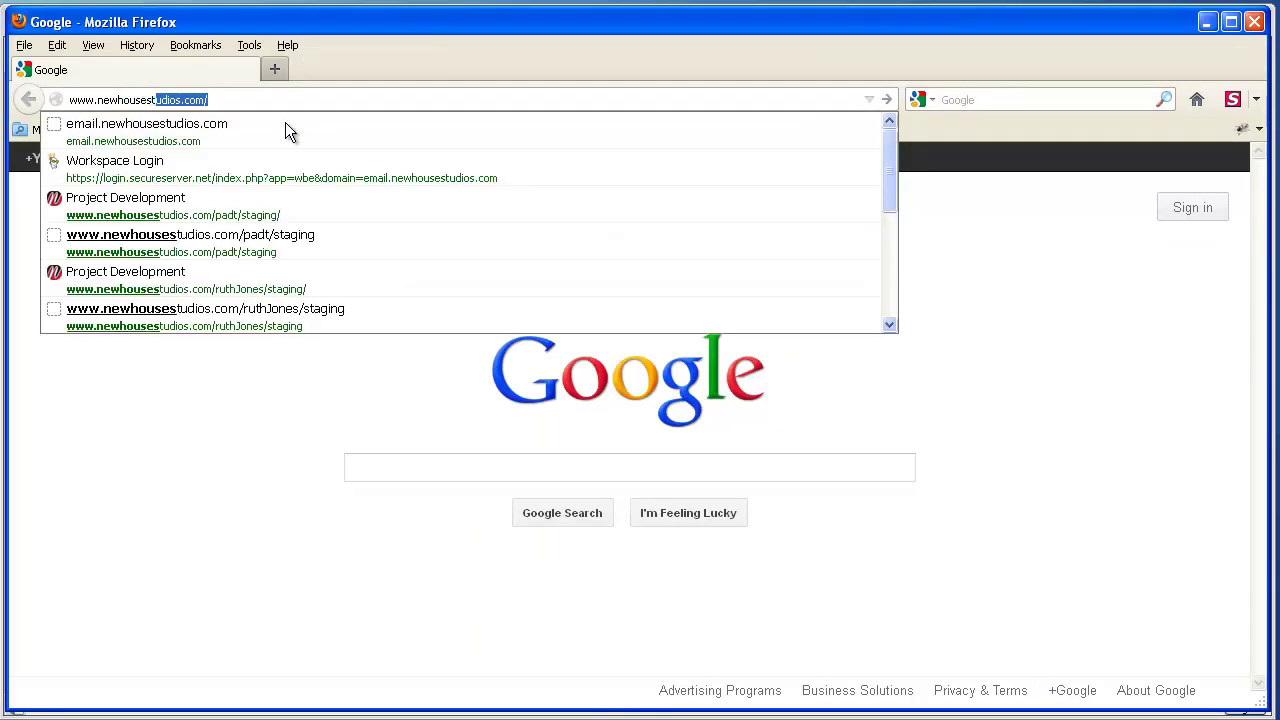
pyautogui.write('udiosbeta.com/')
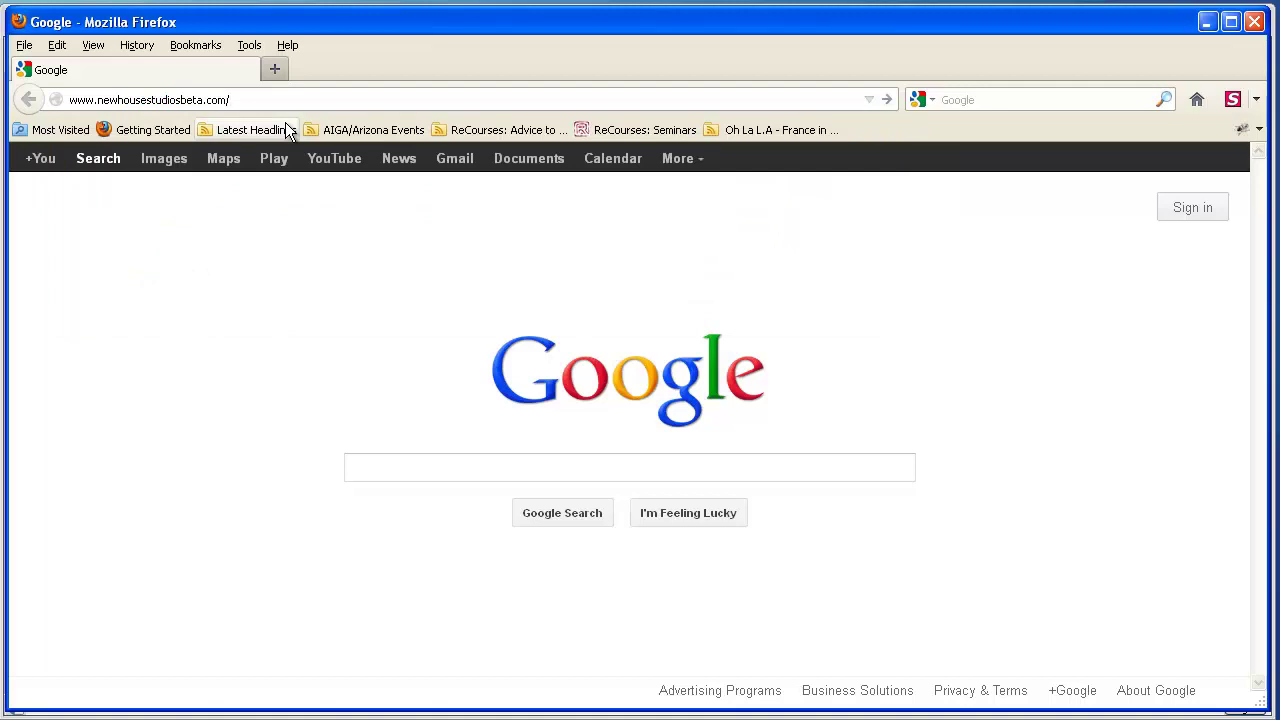
pyautogui.write('user01')
pyautogui.press('Return')
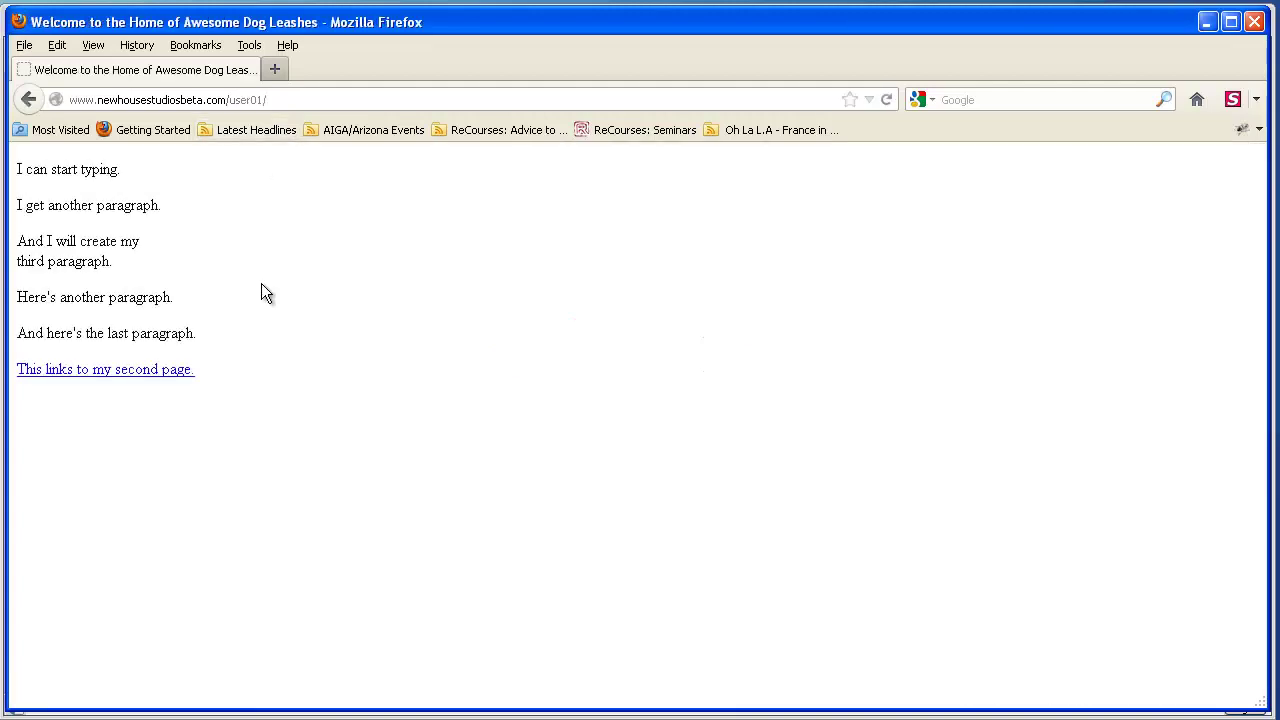
# Follow the links between the two pages, then open and close the Amazon new-tab link
pyautogui.click(63, 370)
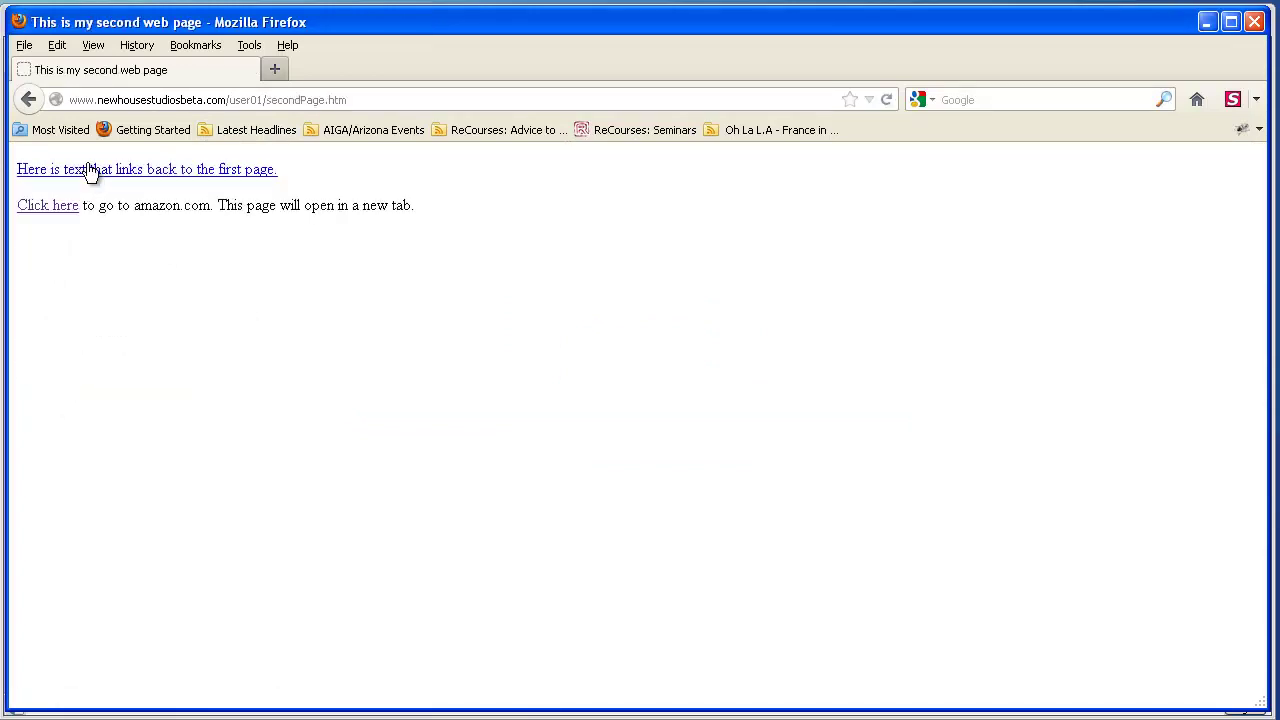
pyautogui.click(90, 170)
pyautogui.click(84, 370)
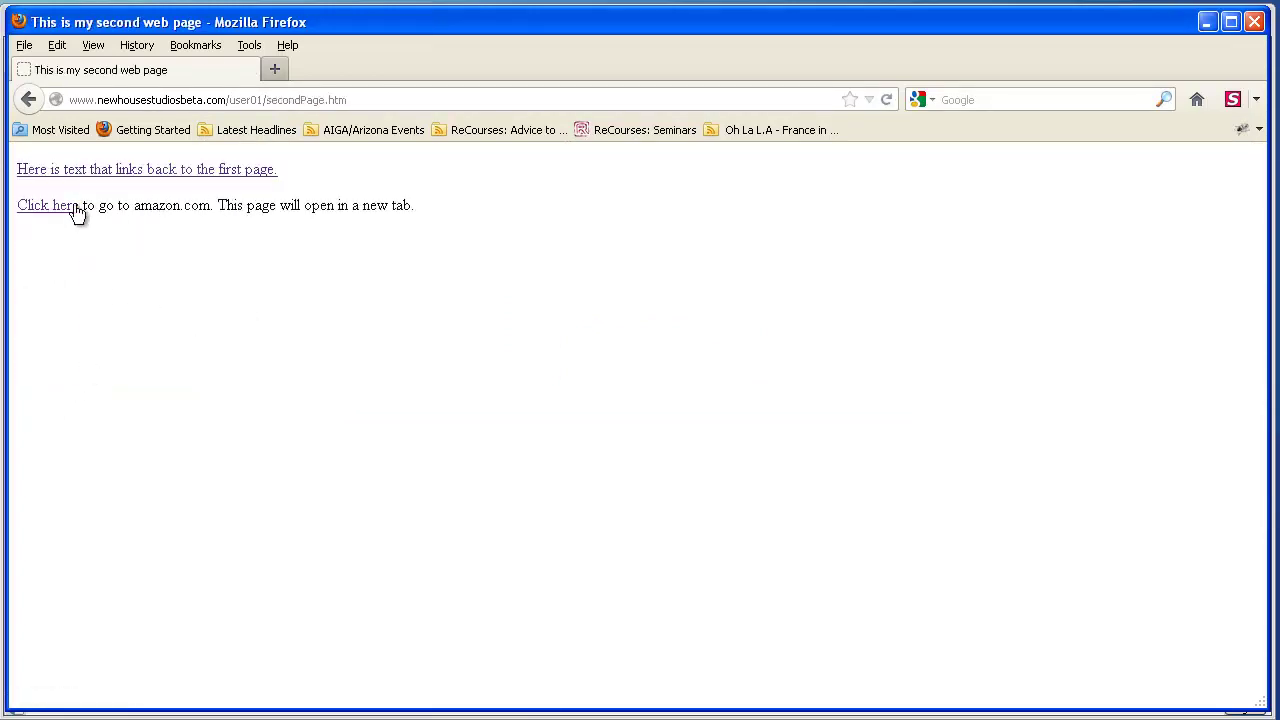
pyautogui.click(61, 207)
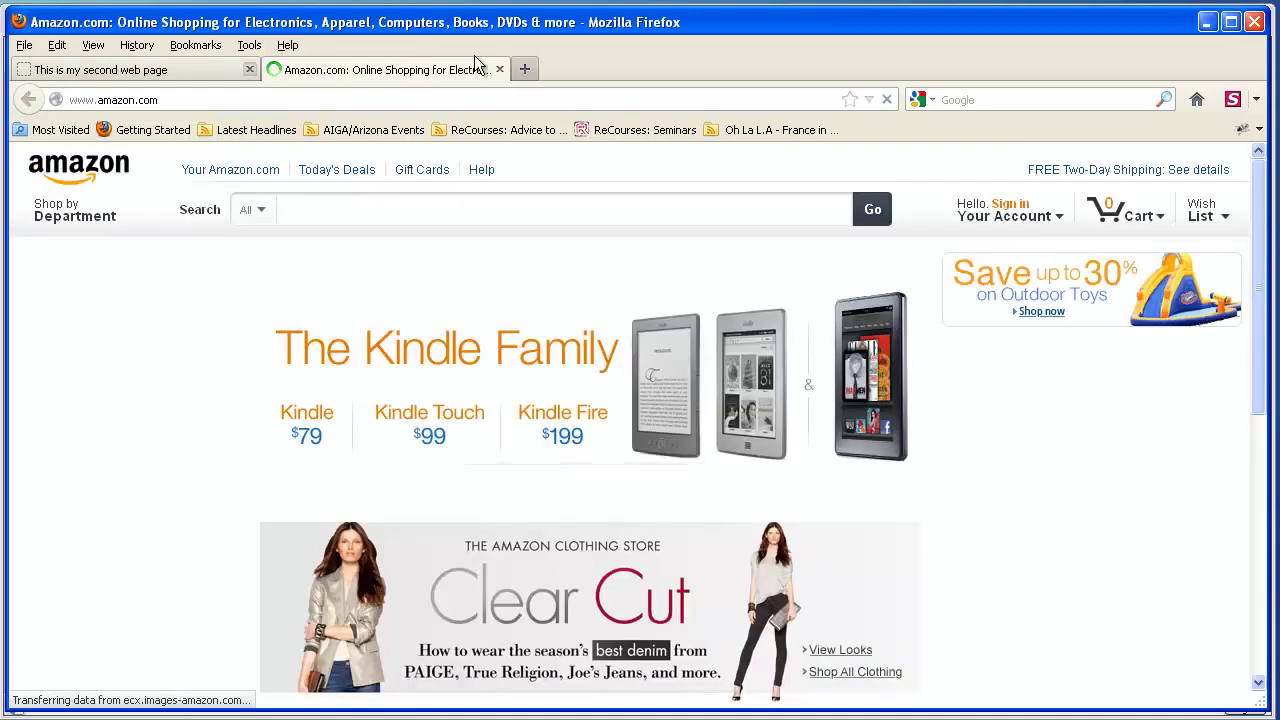
pyautogui.click(499, 70)
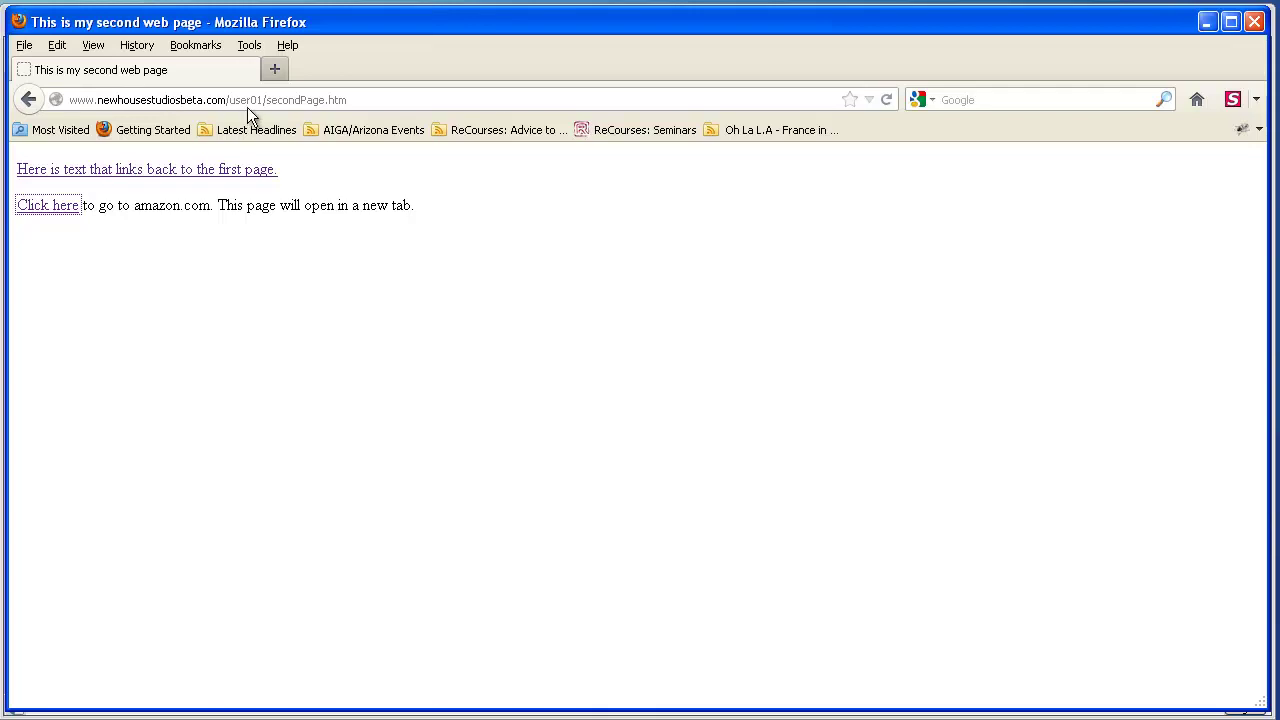
pyautogui.click(210, 284)
# Return to the home page, copy the address up to user01/, and close Firefox
pyautogui.click(64, 171)
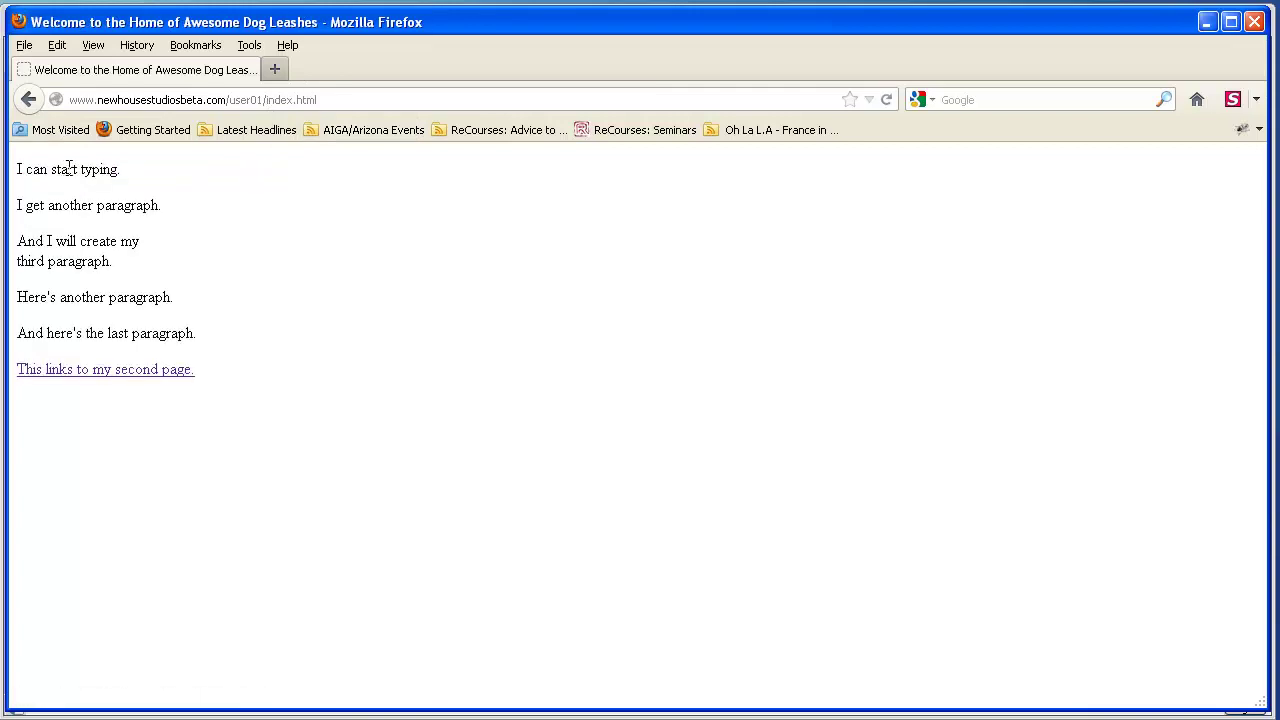
pyautogui.moveTo(316, 99); pyautogui.dragTo(20, 100)
pyautogui.click(273, 100)
pyautogui.moveTo(266, 100); pyautogui.dragTo(62, 104)
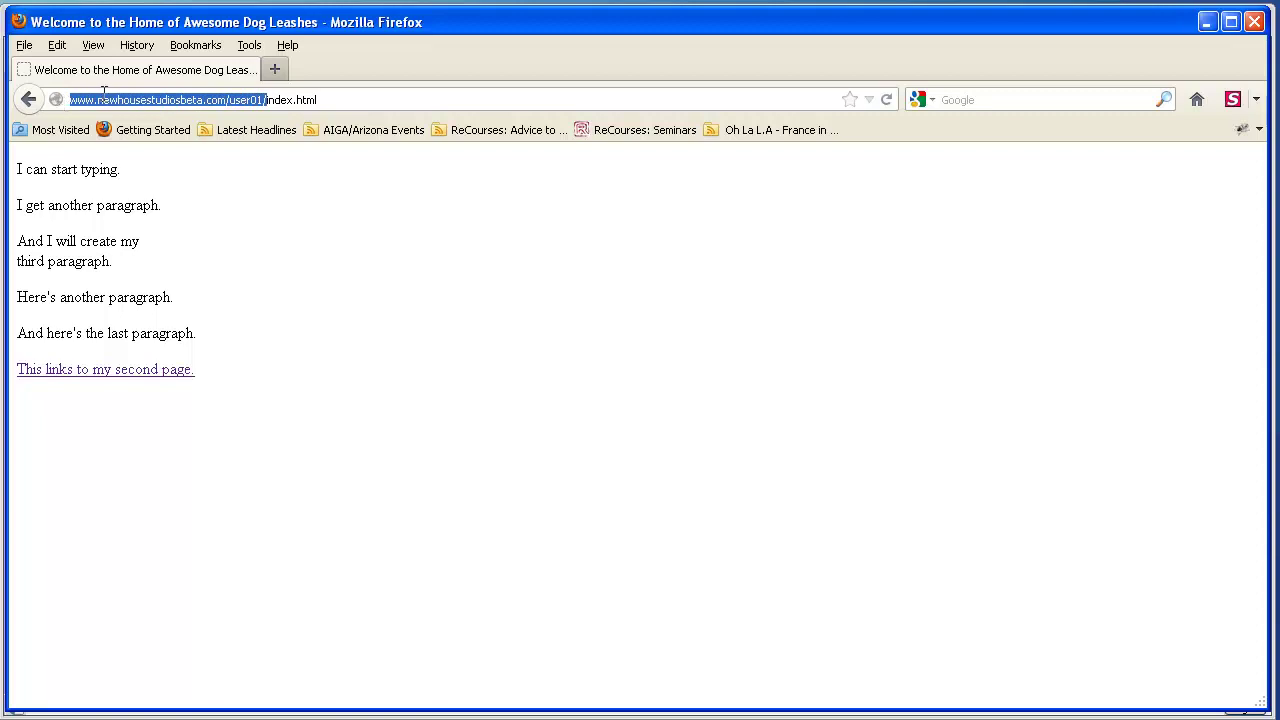
pyautogui.rightClick(104, 96)
pyautogui.click(140, 152)
pyautogui.click(1256, 22)
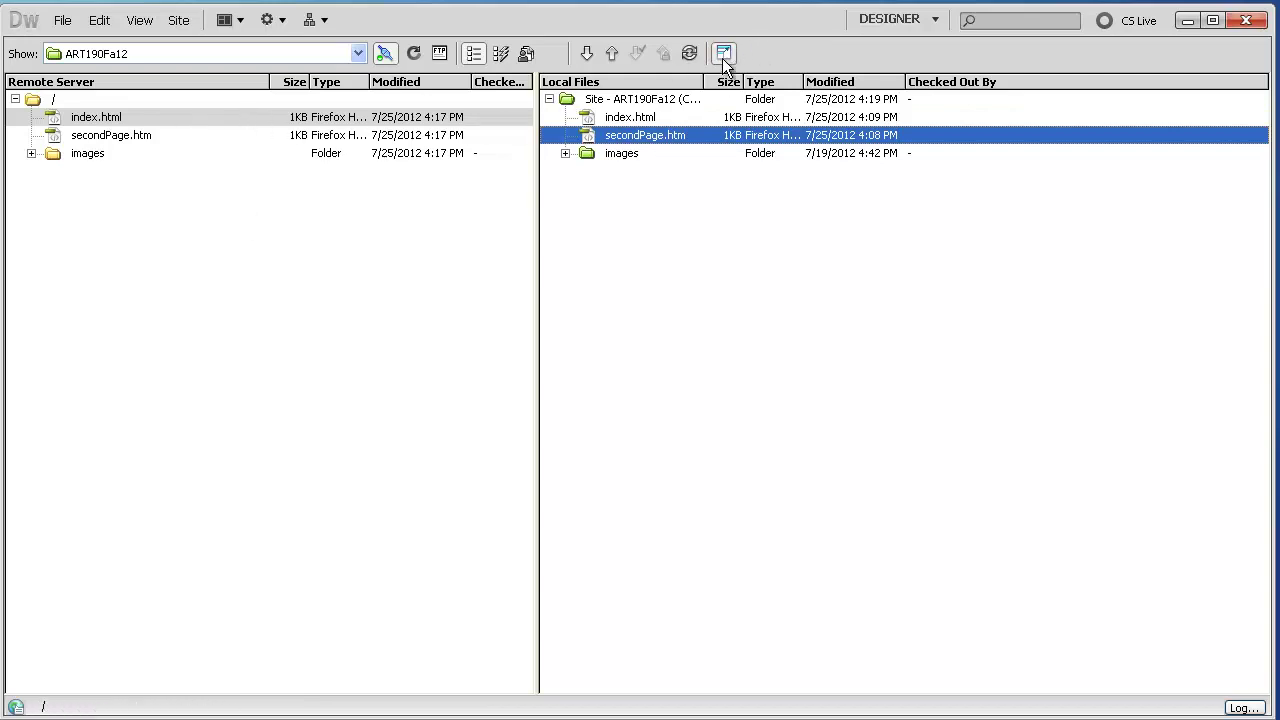
# Select index.html, secondPage.htm and the images folder on the remote server and delete them
pyautogui.click(230, 201)
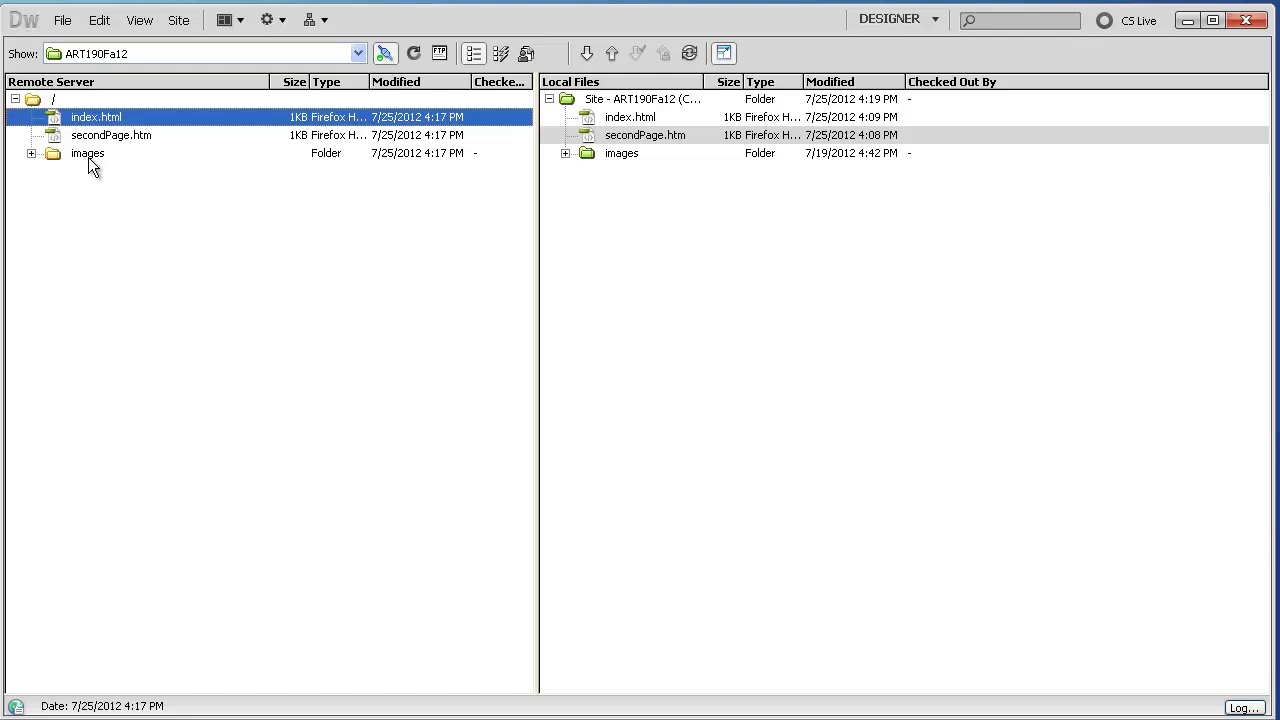
pyautogui.keyDown('shift'); pyautogui.click(85, 155); pyautogui.keyUp('shift')
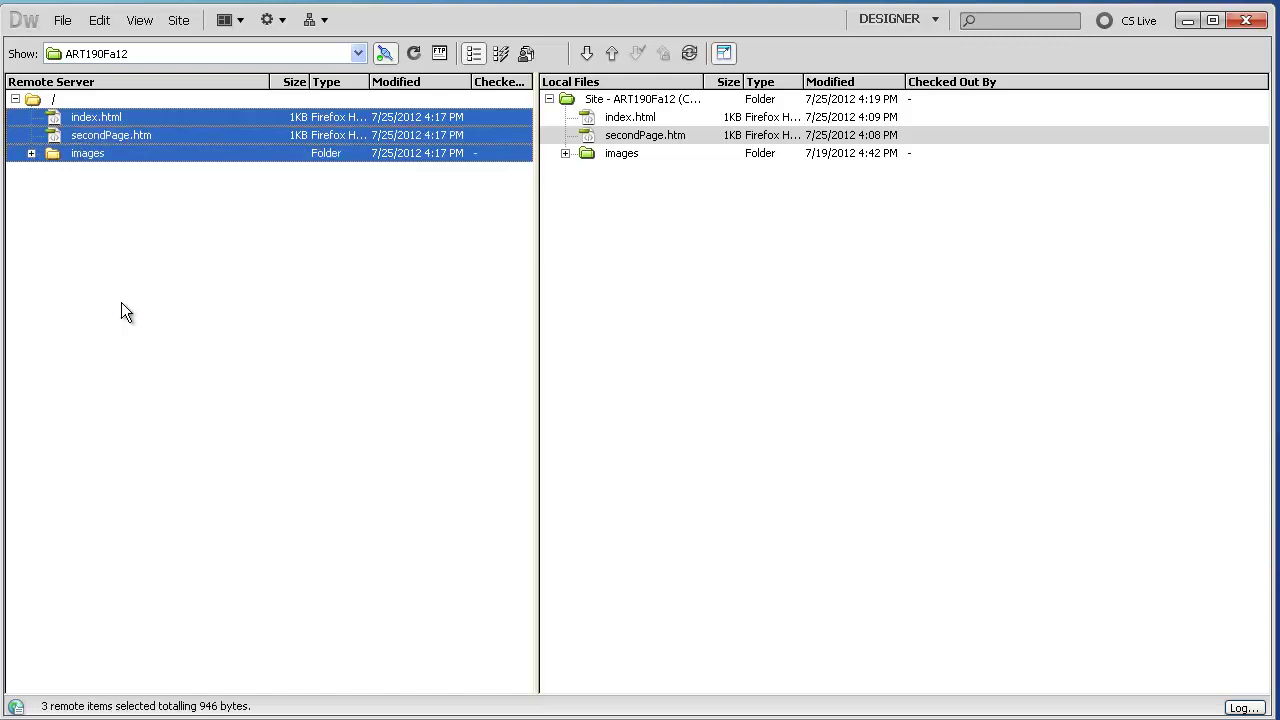
pyautogui.click(72, 103)
pyautogui.click(60, 120)
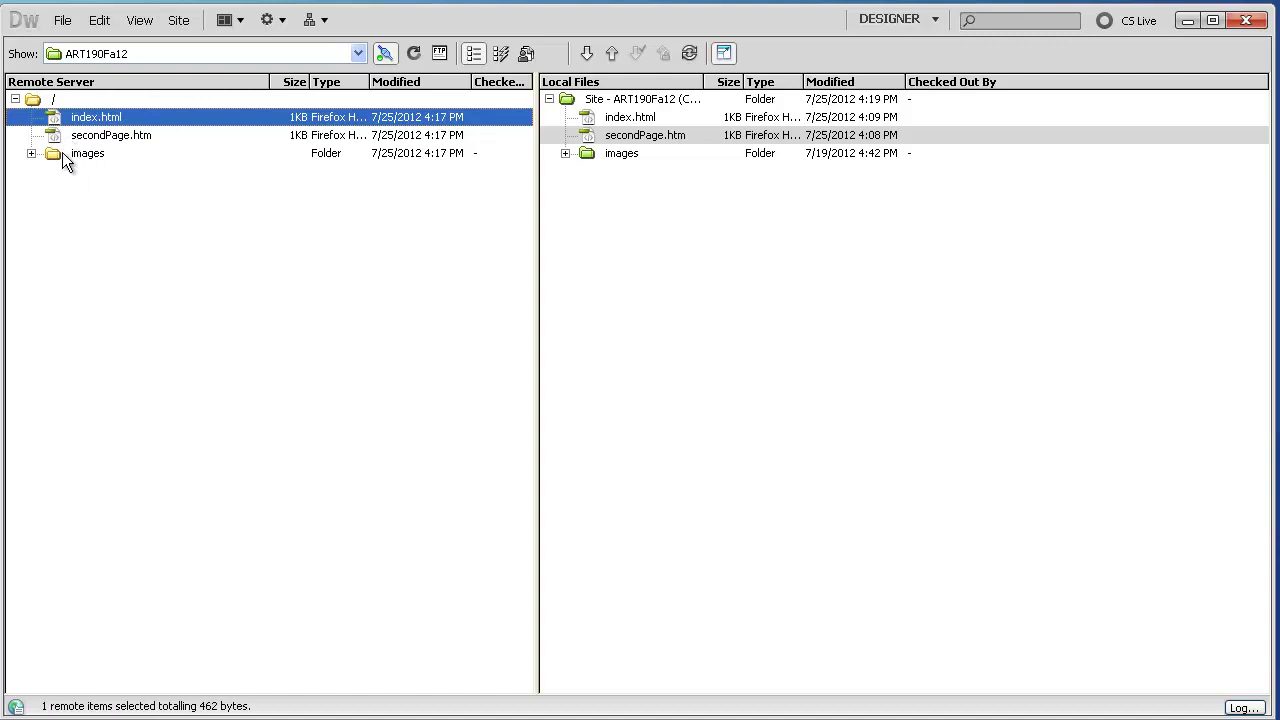
pyautogui.keyDown('shift'); pyautogui.click(62, 152); pyautogui.keyUp('shift')
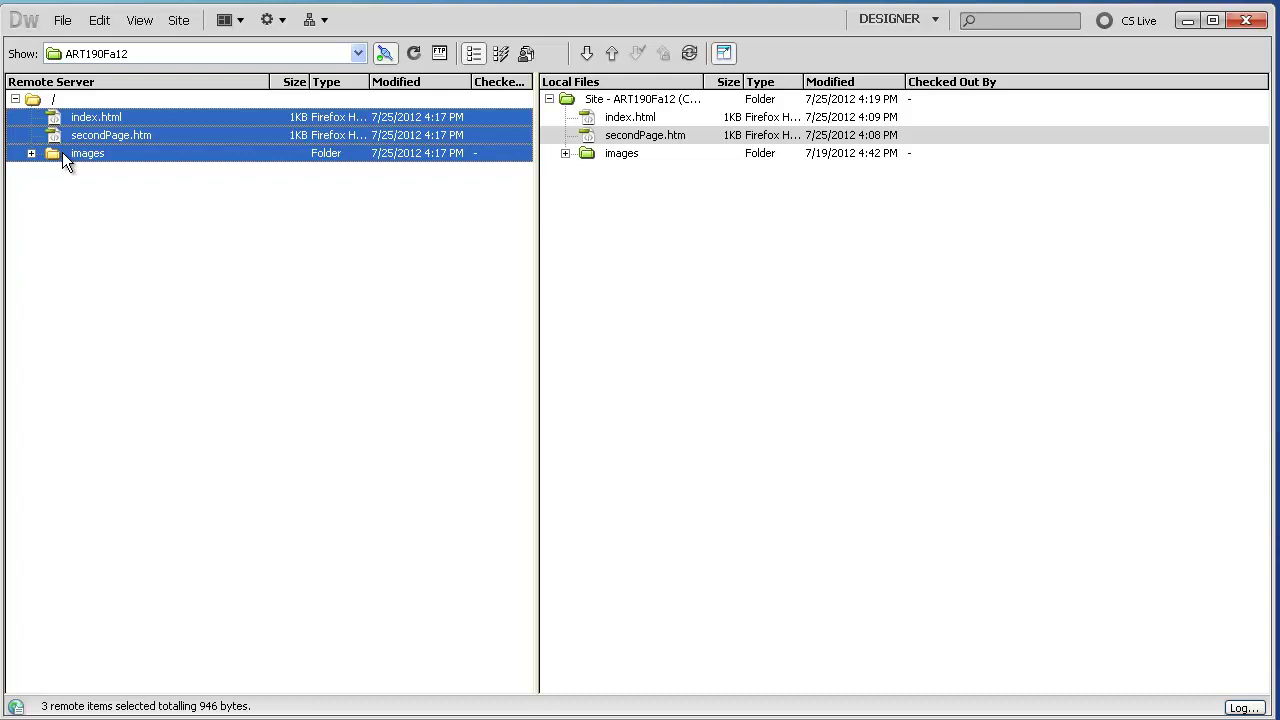
pyautogui.rightClick(62, 152)
pyautogui.moveTo(237, 216)
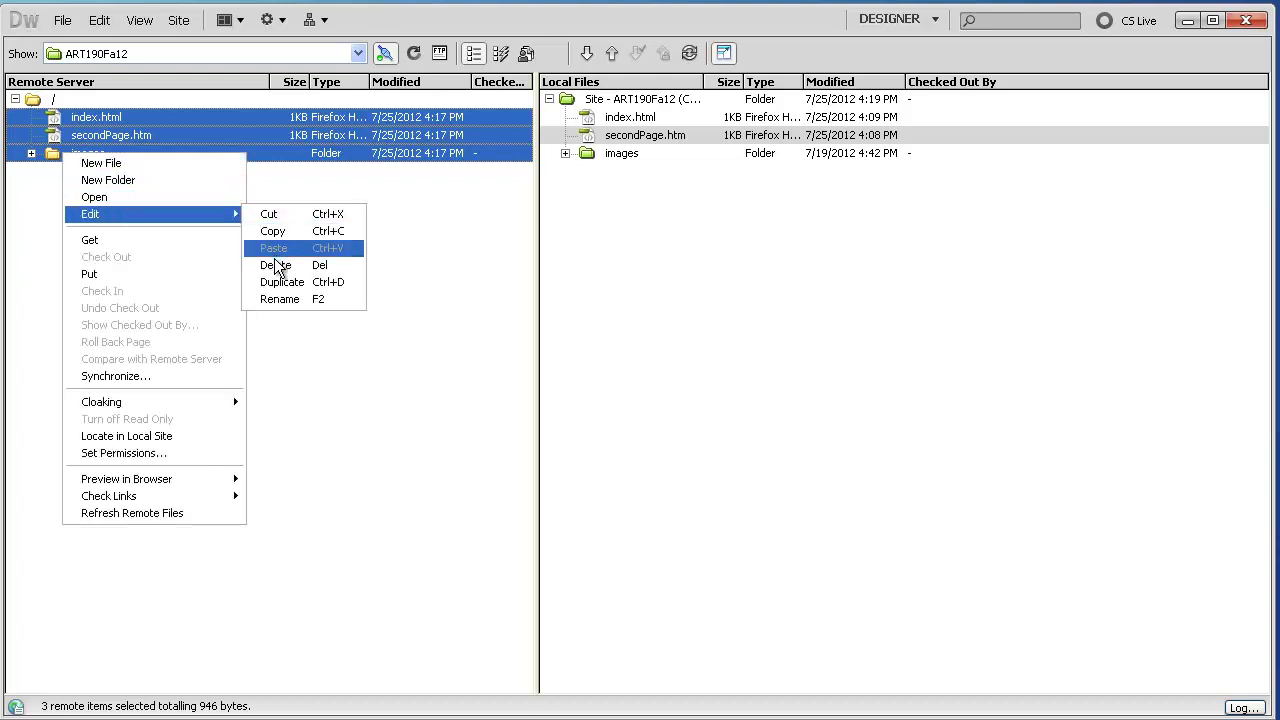
pyautogui.click(276, 265)
pyautogui.press('Return')
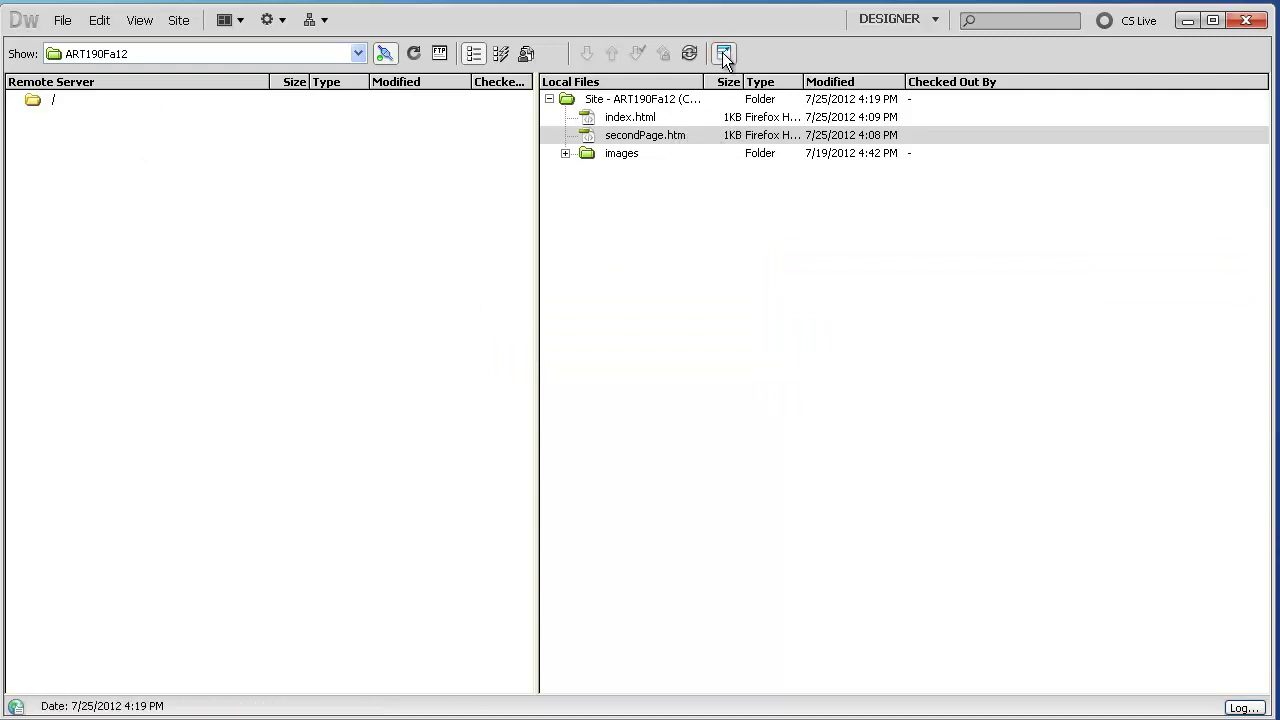
# Disconnect from the remote server, collapse the expanded Files panel, then open and close Manage Sites
pyautogui.click(385, 53)
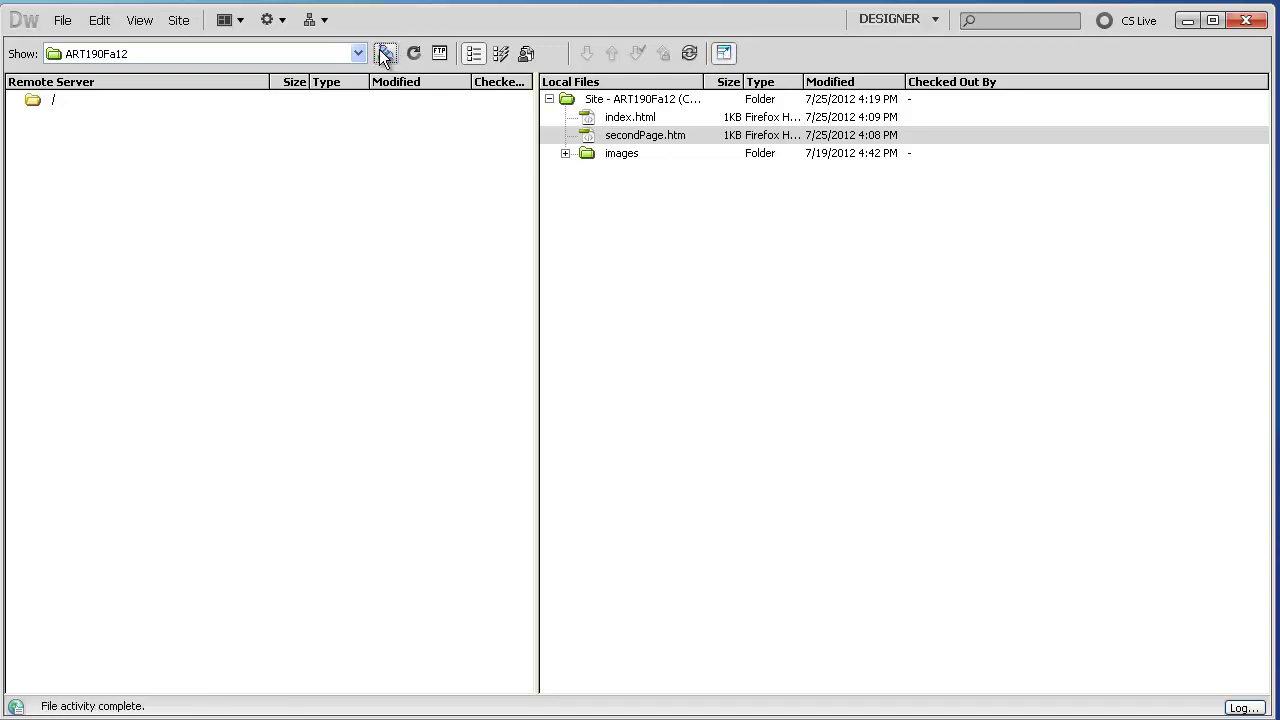
pyautogui.click(728, 53)
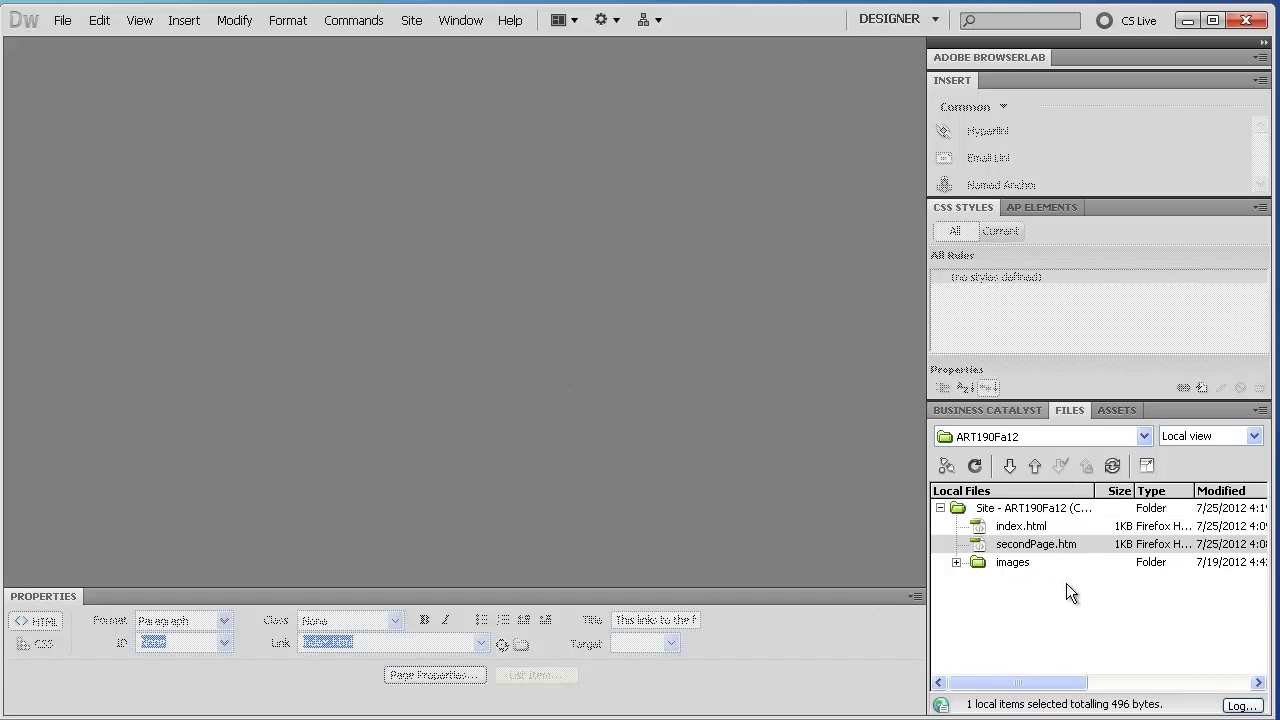
pyautogui.click(409, 22)
pyautogui.click(419, 52)
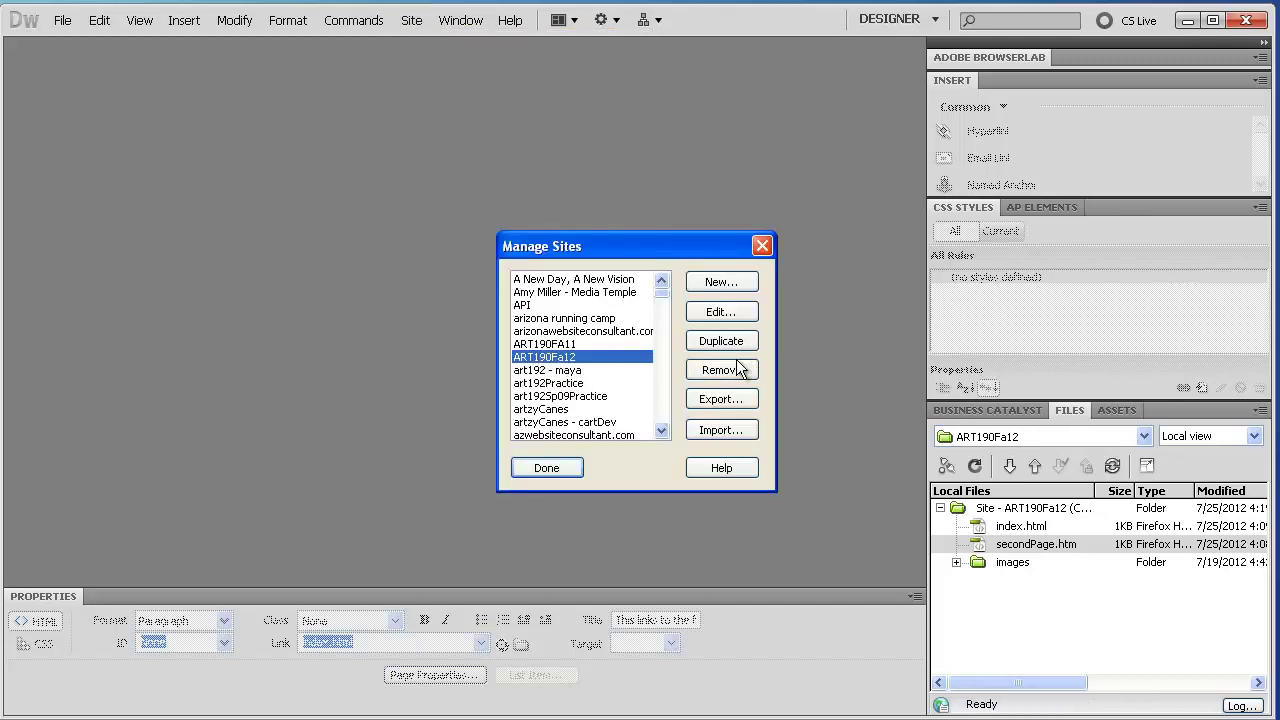
pyautogui.click(547, 468)
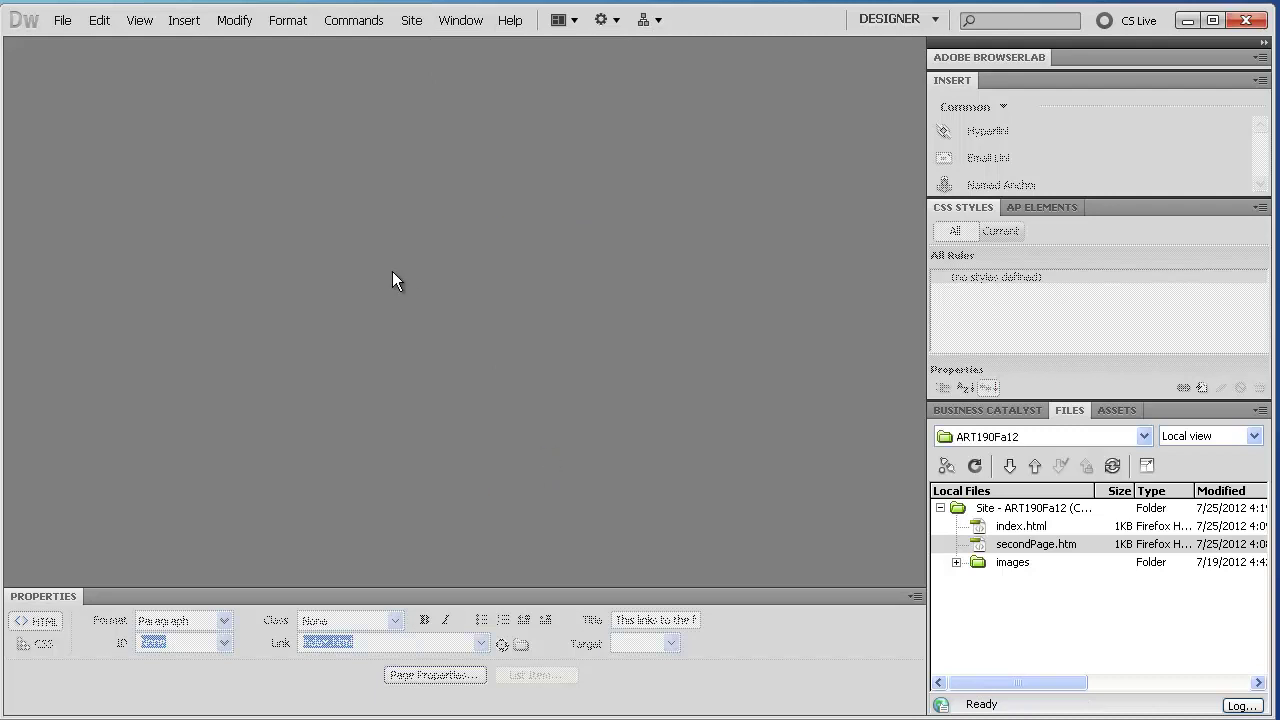